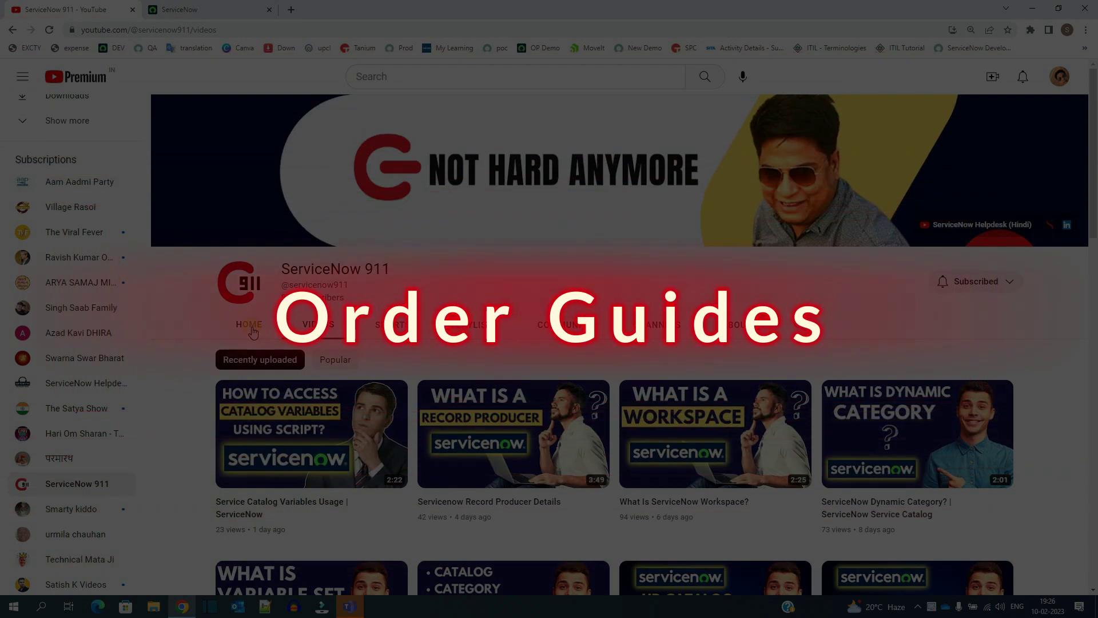
# Step: Open the Order Guides list in a new tab from the ServiceNow navigator
pyautogui.click(167, 6)
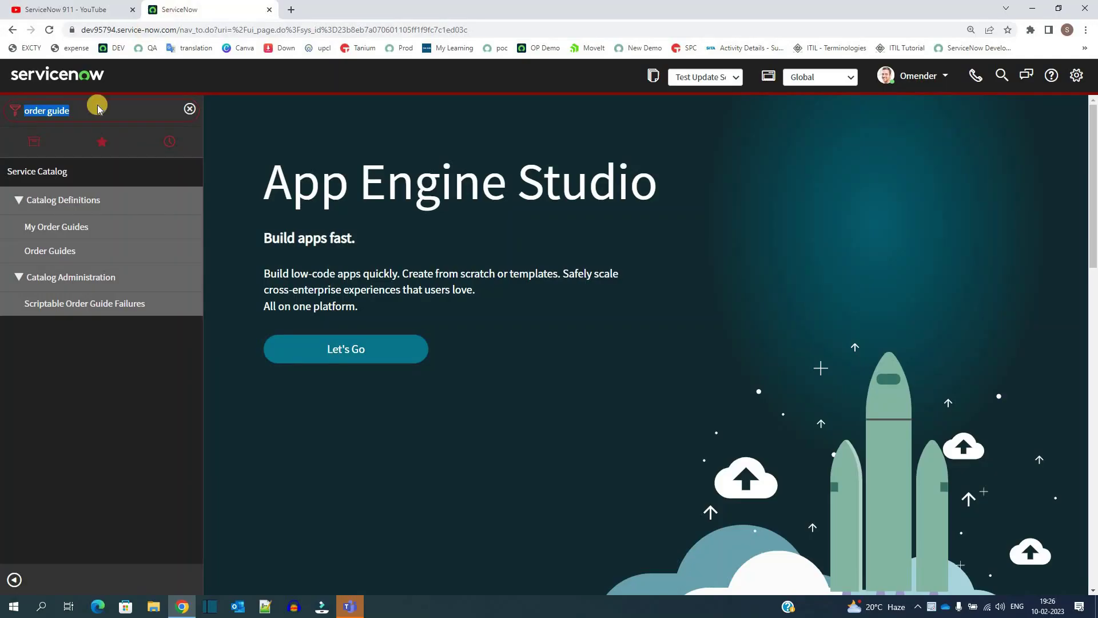
pyautogui.middleClick(50, 250)
pyautogui.click(342, 7)
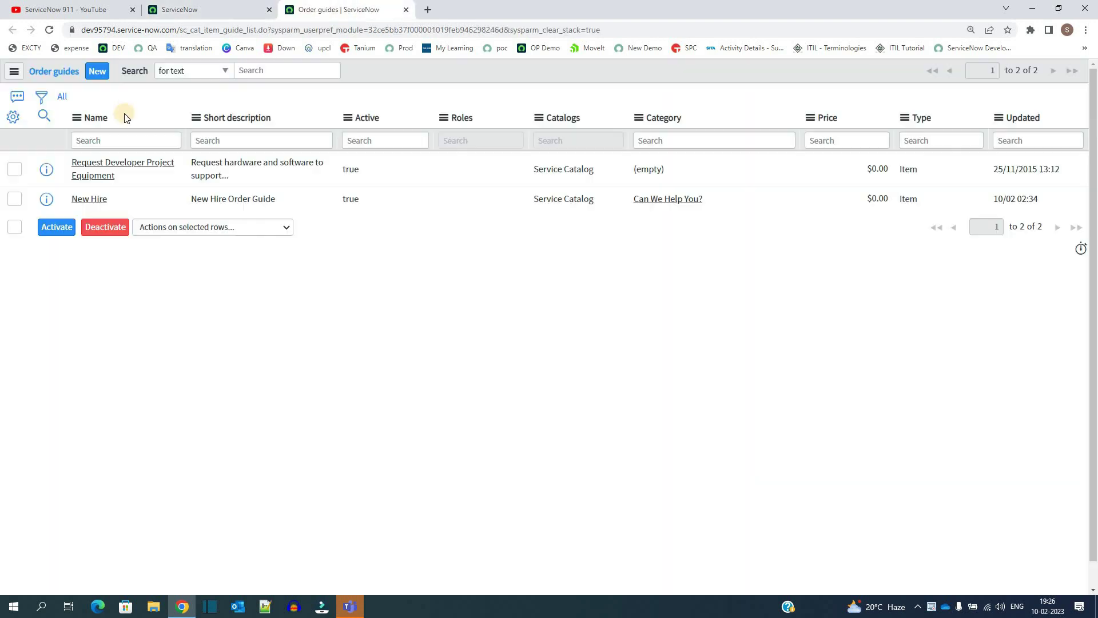
# Step: Open the New Hire order guide record from the Order Guides list
pyautogui.click(92, 200)
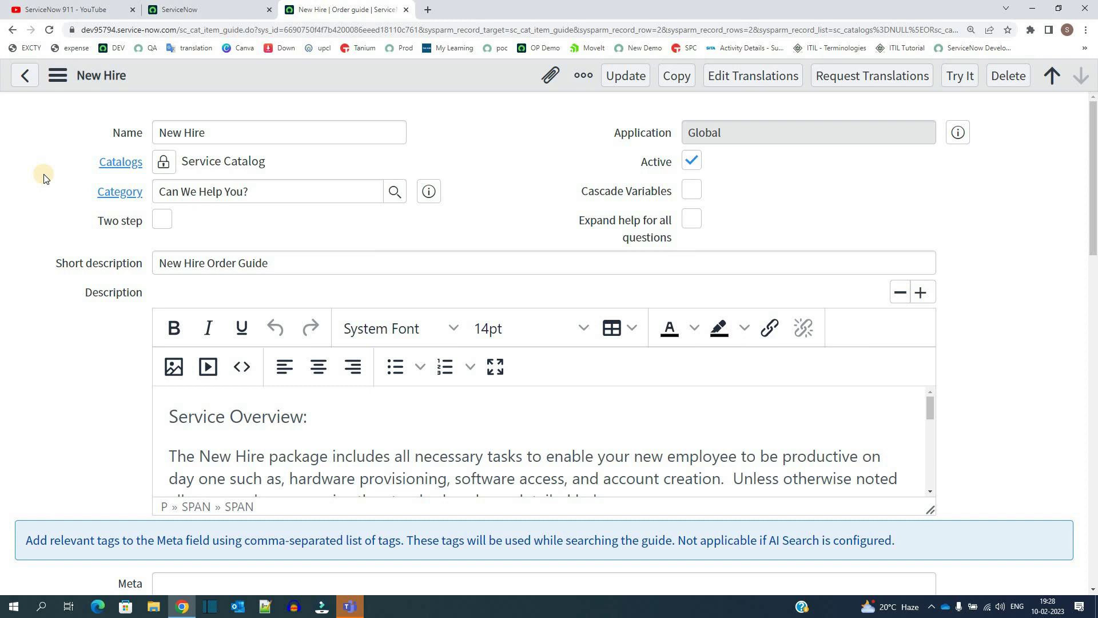
pyautogui.doubleClick(232, 132)
# Step: Show the guide's Rule base tab listing its nine included catalog items
pyautogui.scroll(-7, 32, 395)
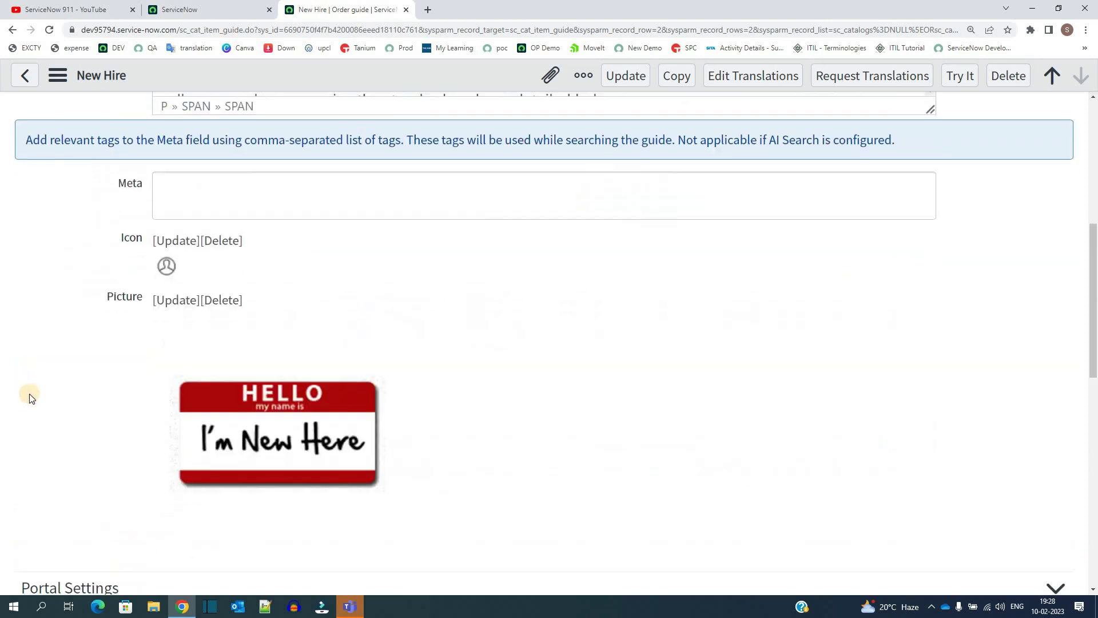
pyautogui.scroll(-7, 31, 392)
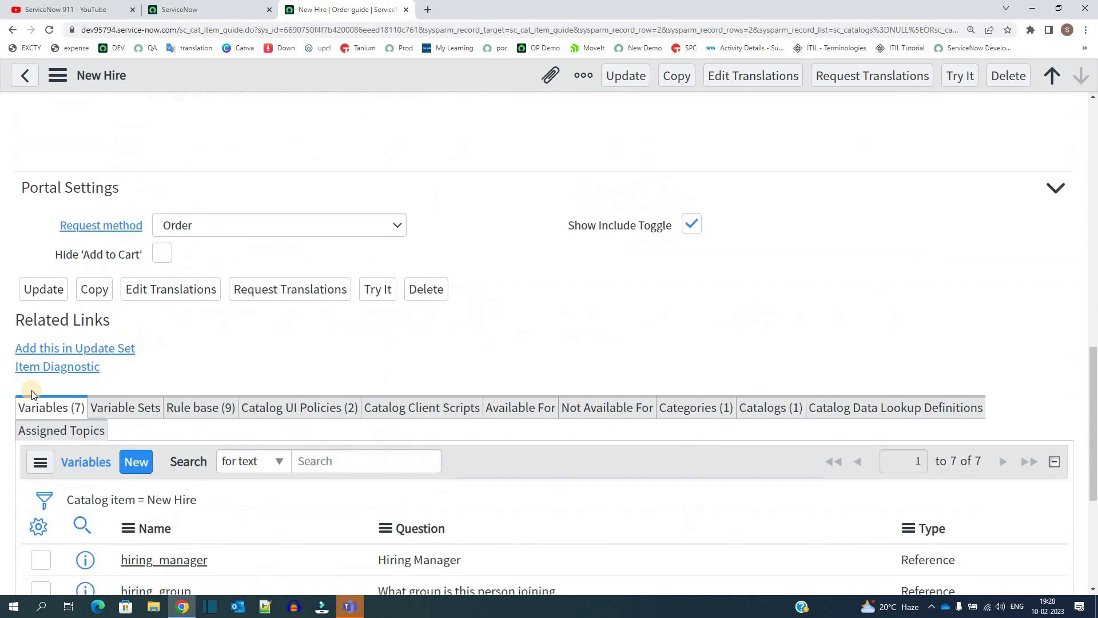
pyautogui.click(207, 407)
pyautogui.scroll(-3, 585, 387)
pyautogui.scroll(-3, 593, 260)
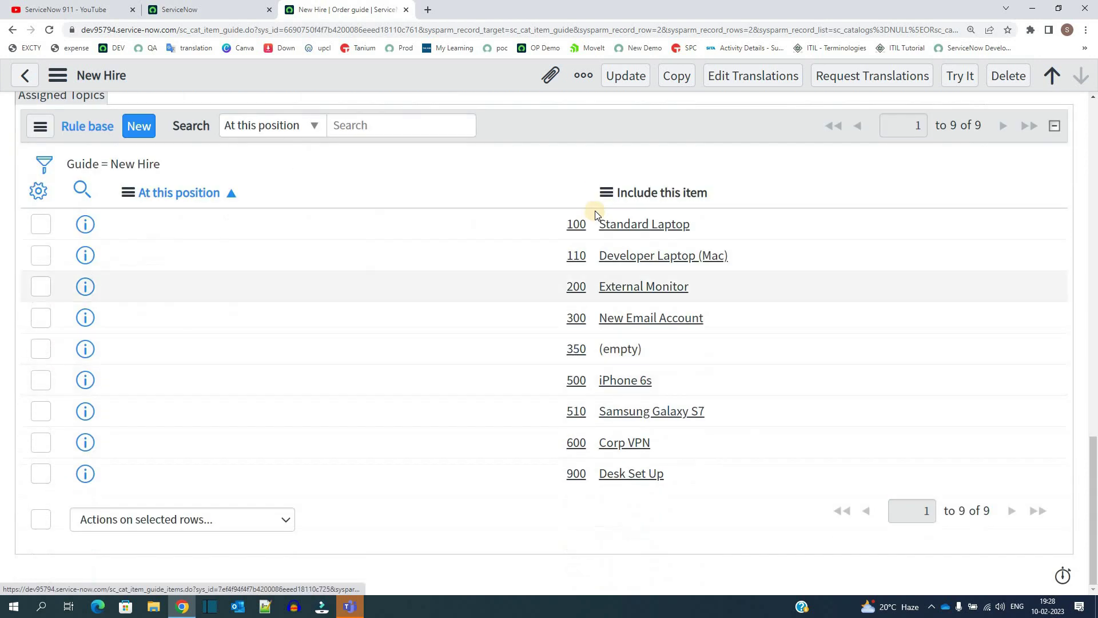
pyautogui.moveTo(588, 223); pyautogui.dragTo(661, 513)
pyautogui.click(662, 513)
pyautogui.scroll(2, 531, 332)
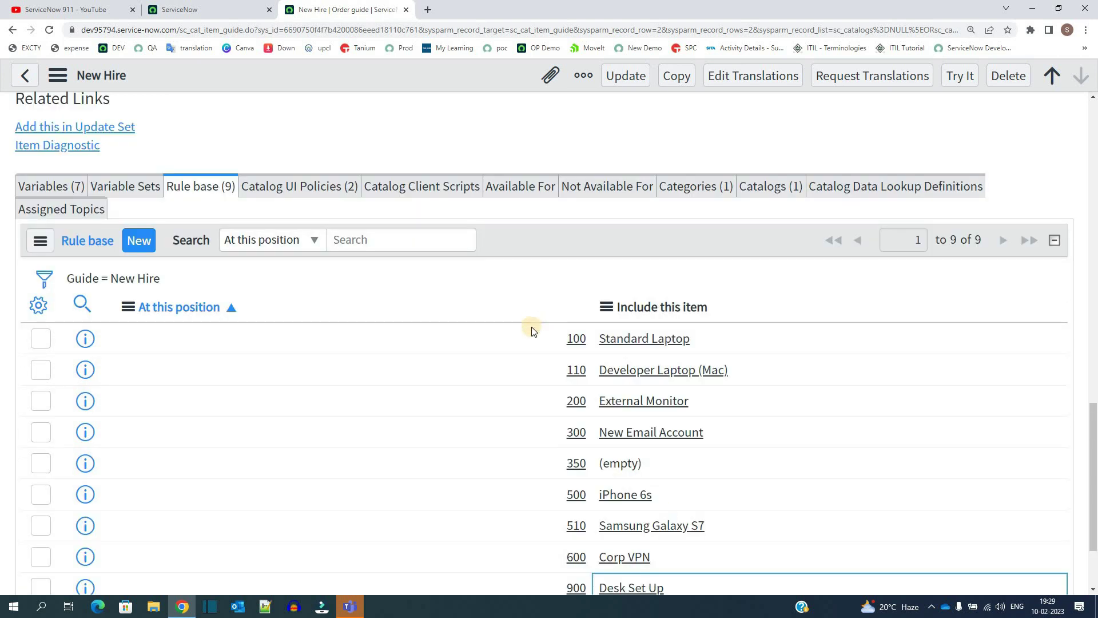
pyautogui.scroll(-2, 486, 204)
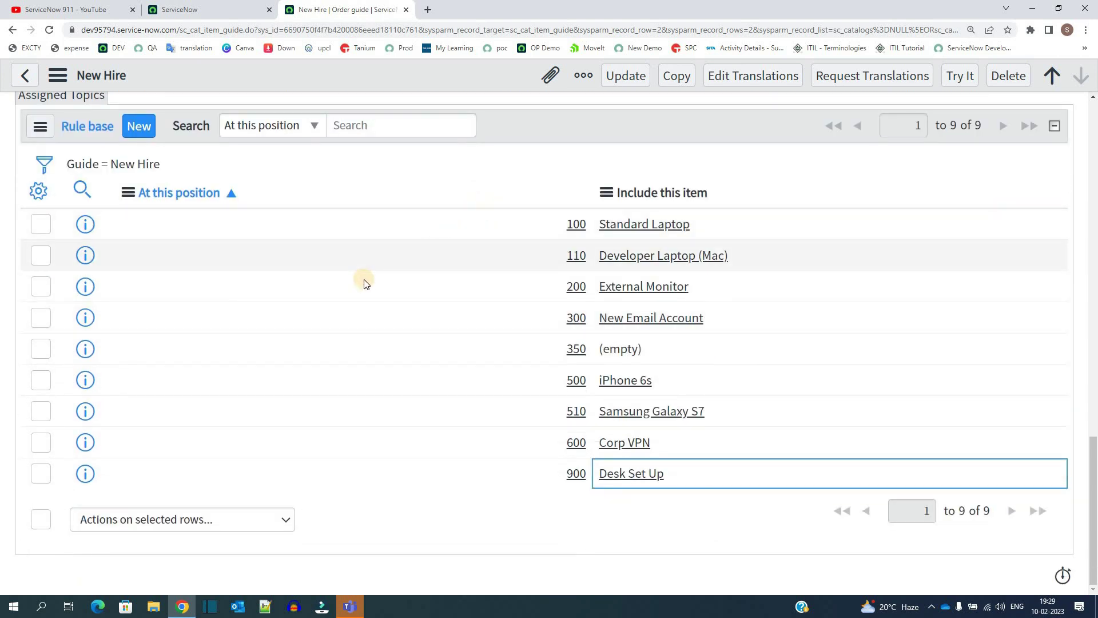
# Step: Point out the guide name New Hire and its Two step and Cascade Variables settings
pyautogui.scroll(3, 363, 282)
pyautogui.scroll(5, 367, 280)
pyautogui.scroll(10, 368, 280)
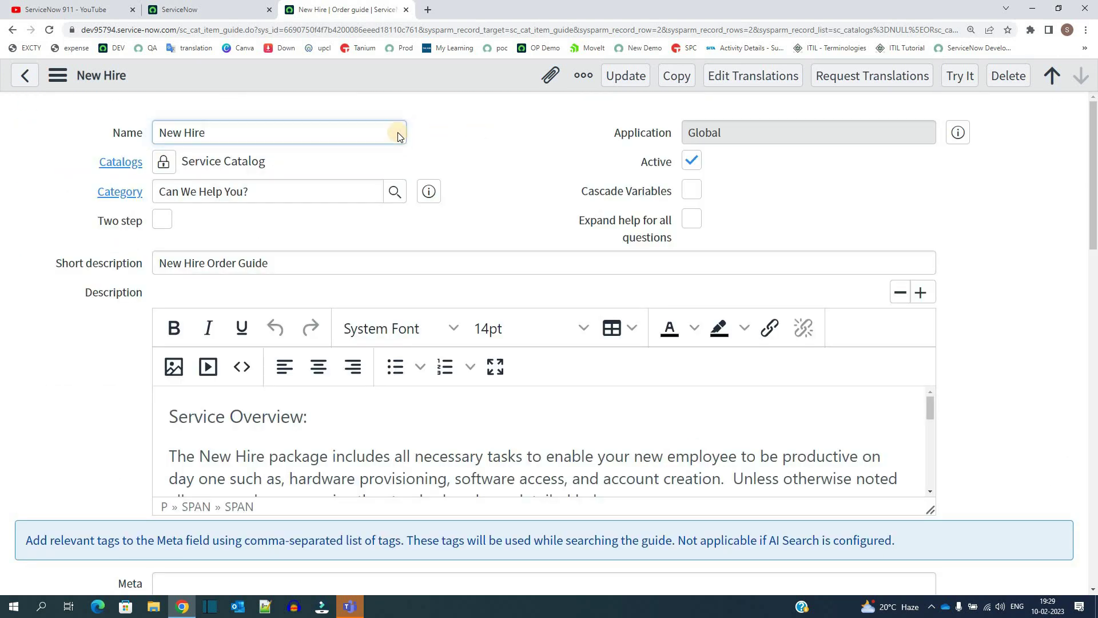
pyautogui.tripleClick(337, 131)
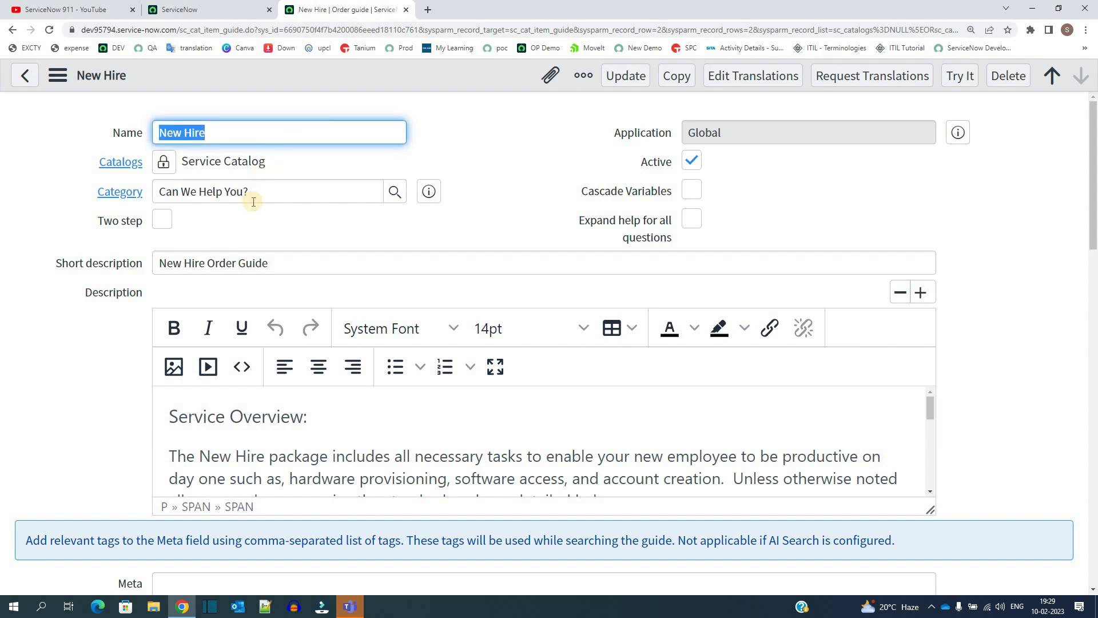
pyautogui.click(149, 224)
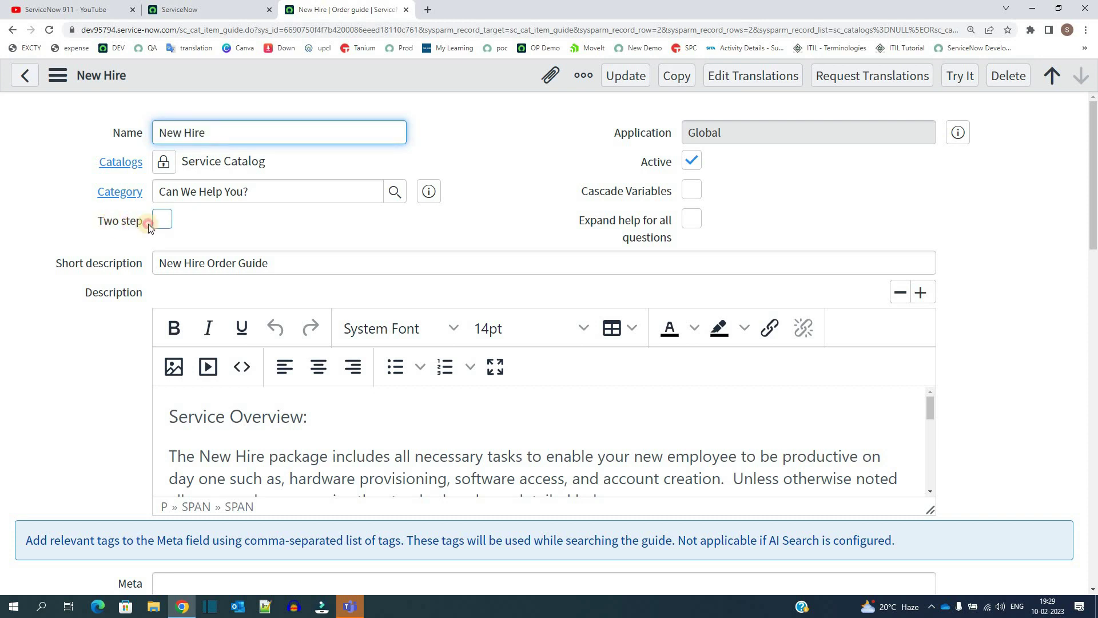
pyautogui.tripleClick(148, 225)
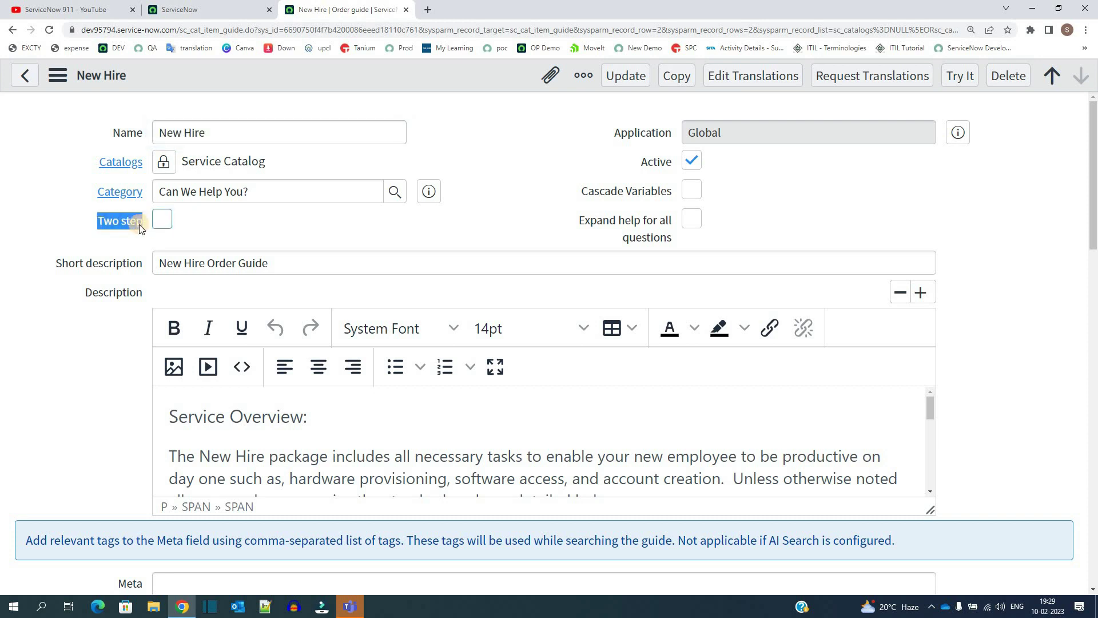
pyautogui.click(558, 179)
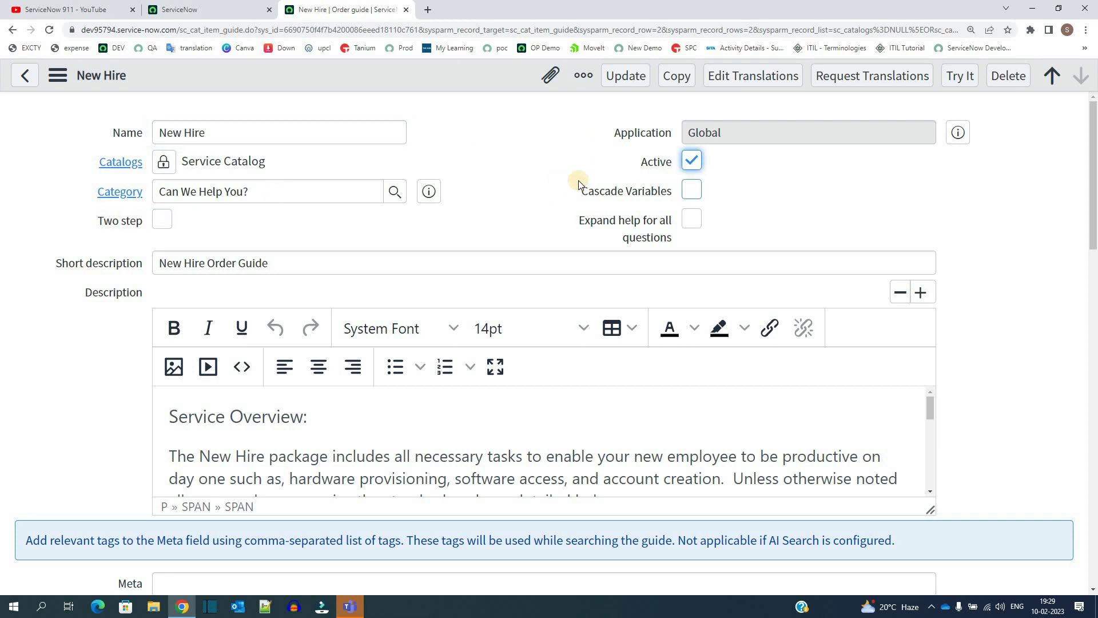
pyautogui.tripleClick(669, 197)
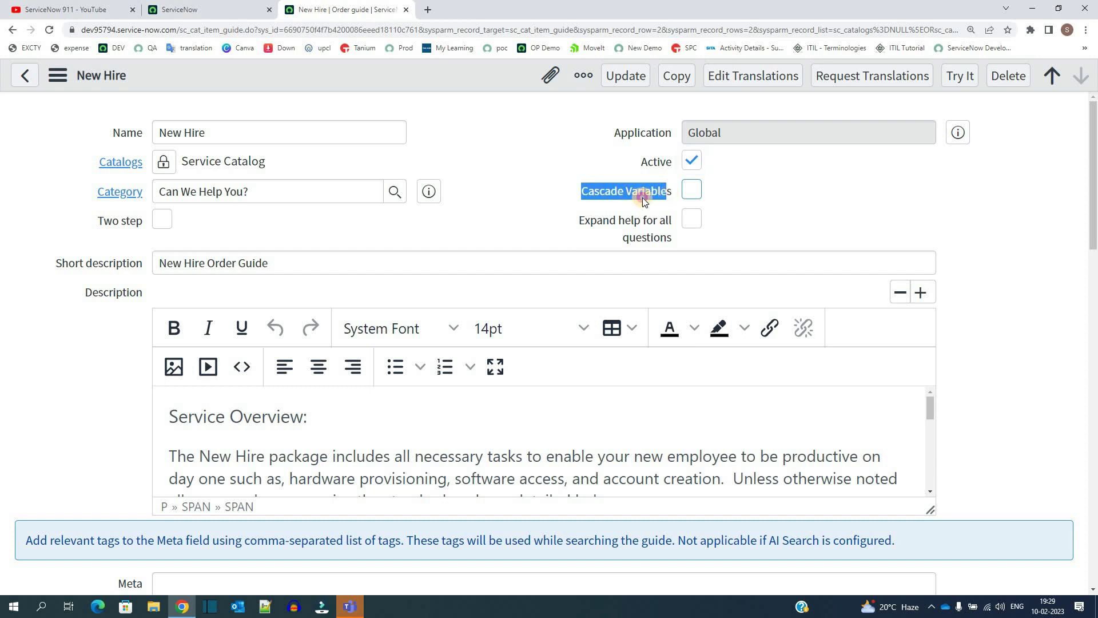
# Step: Review the guide's seven variables and their questions on the Variables tab
pyautogui.scroll(-8, 140, 258)
pyautogui.scroll(-4, 139, 262)
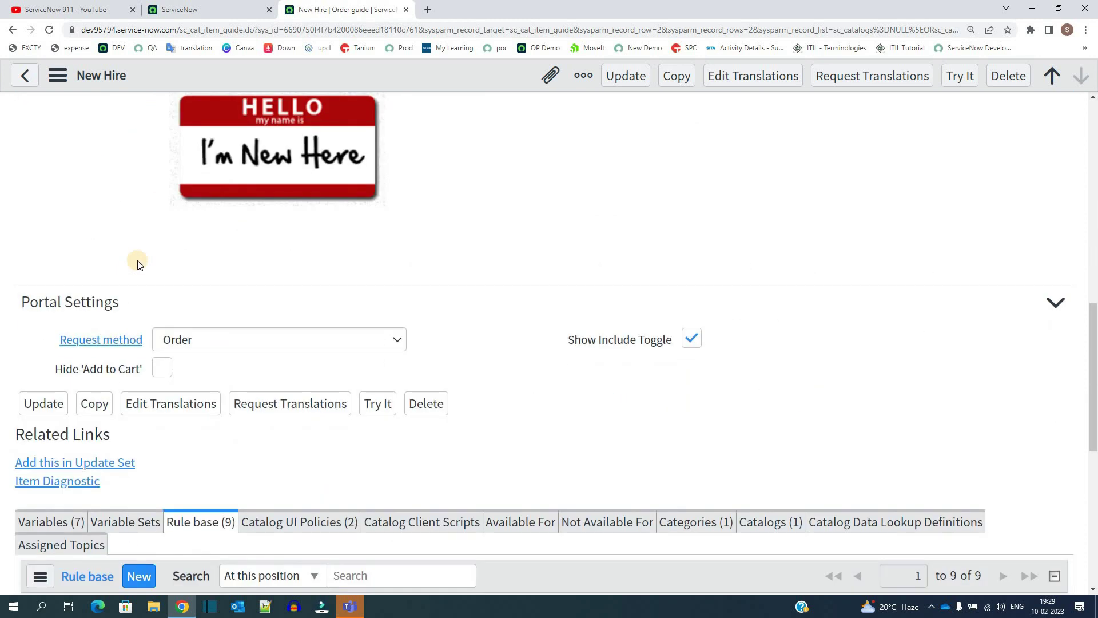
pyautogui.scroll(-7, 139, 264)
pyautogui.click(57, 118)
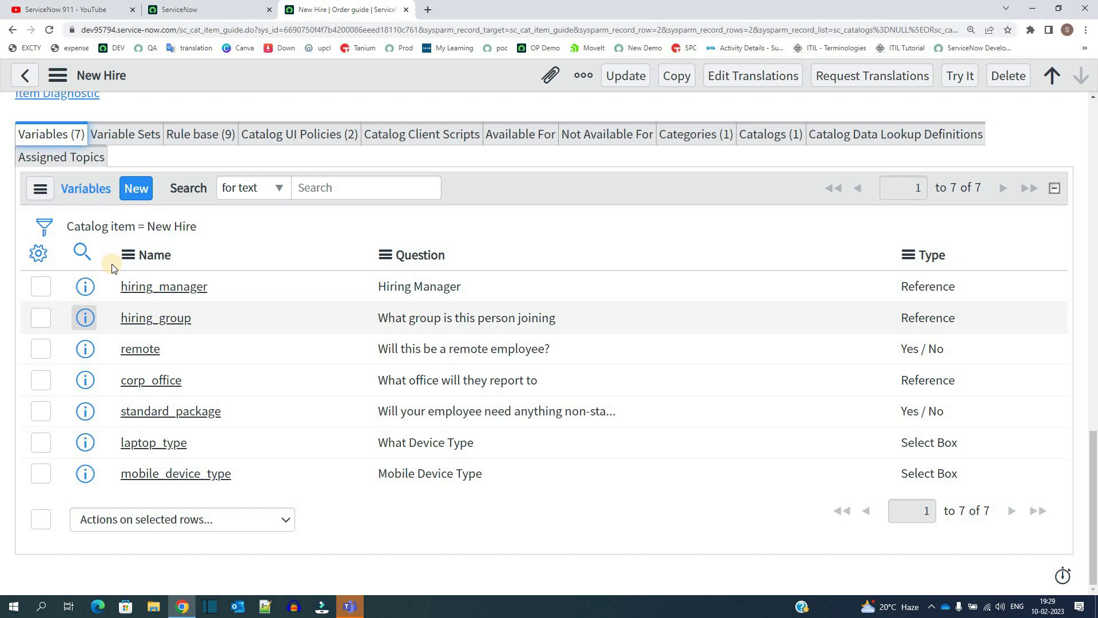
pyautogui.moveTo(112, 267); pyautogui.dragTo(239, 493)
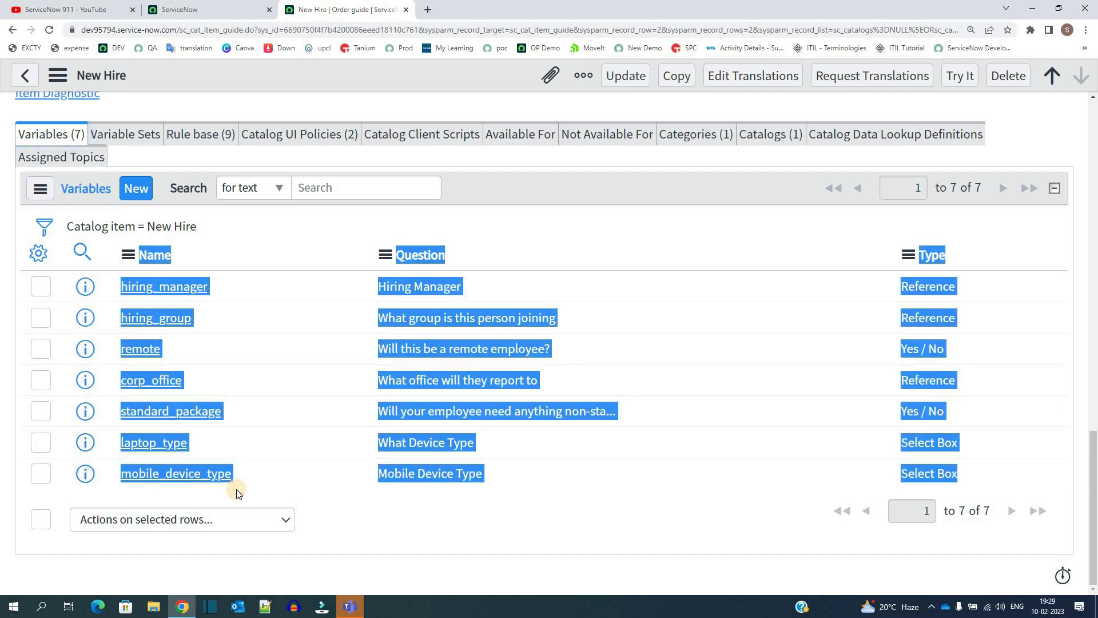
pyautogui.click(239, 493)
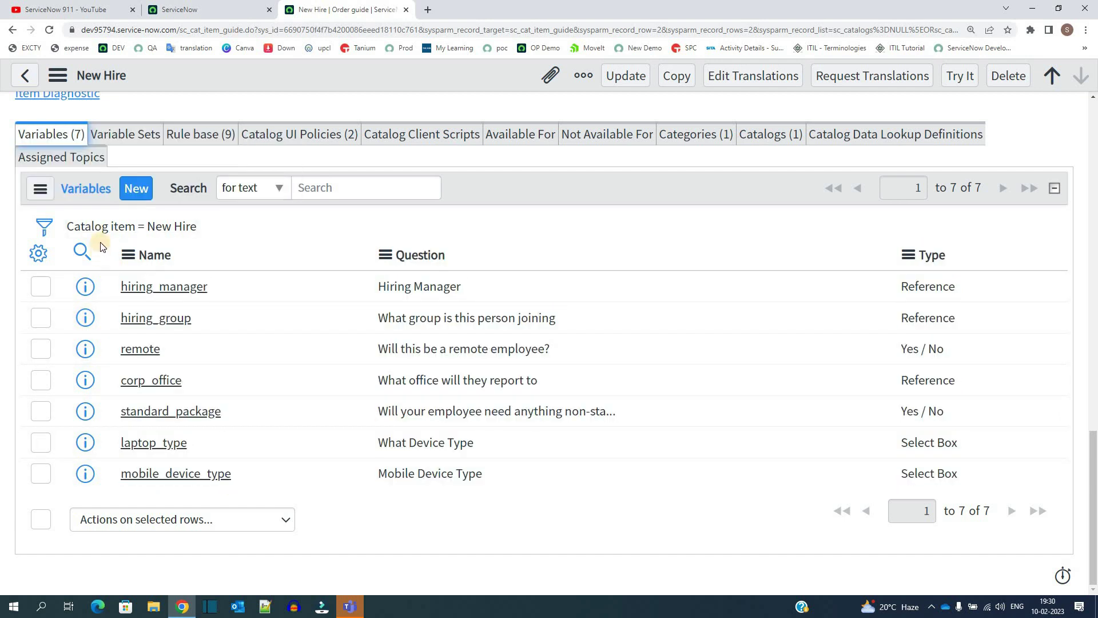
# Step: Review the nine rule base items and the guide's short description
pyautogui.click(205, 134)
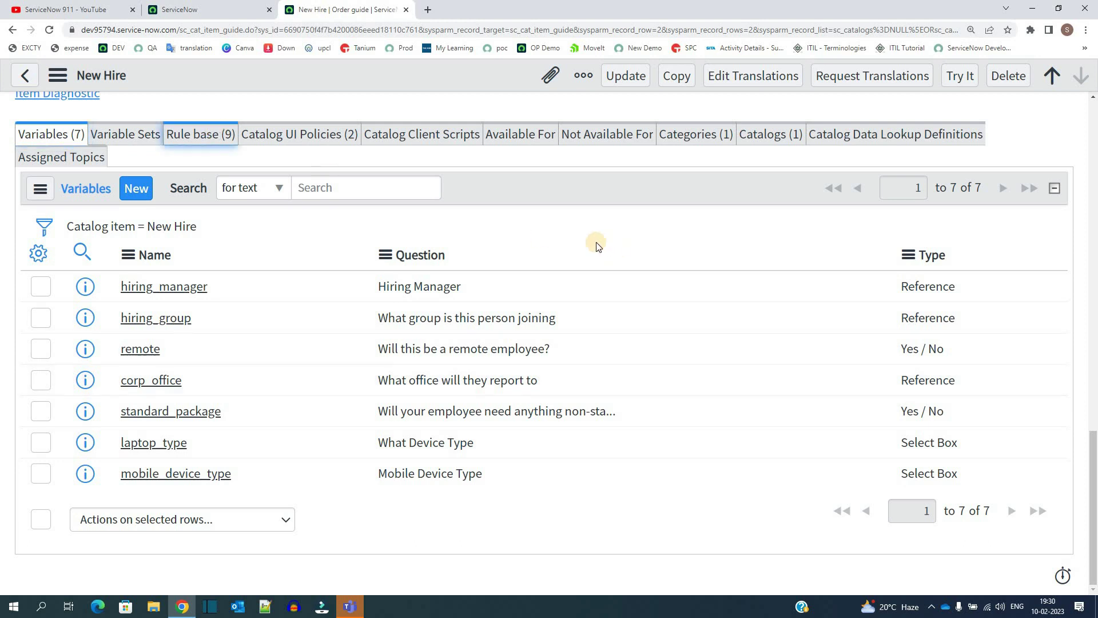
pyautogui.moveTo(596, 242); pyautogui.dragTo(642, 530)
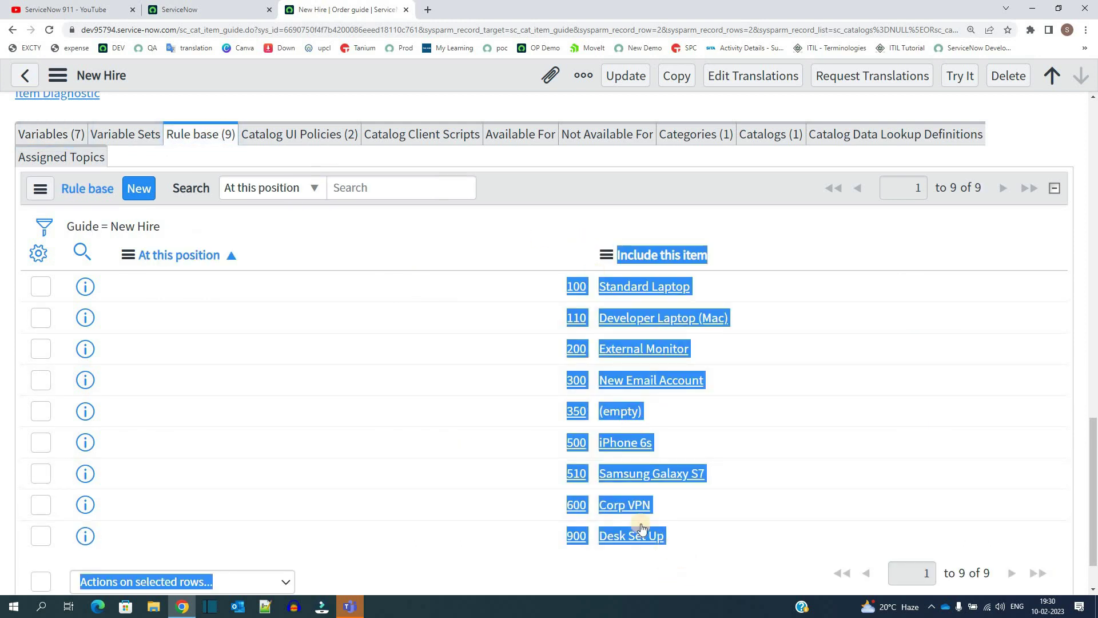
pyautogui.click(569, 409)
pyautogui.scroll(15, 560, 404)
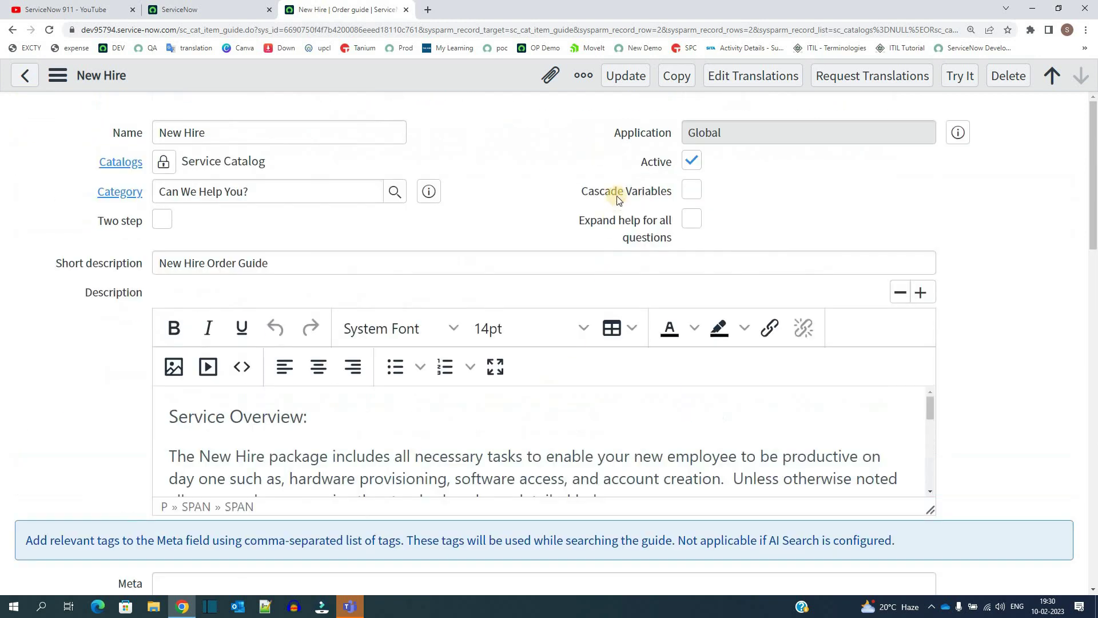
pyautogui.click(306, 262)
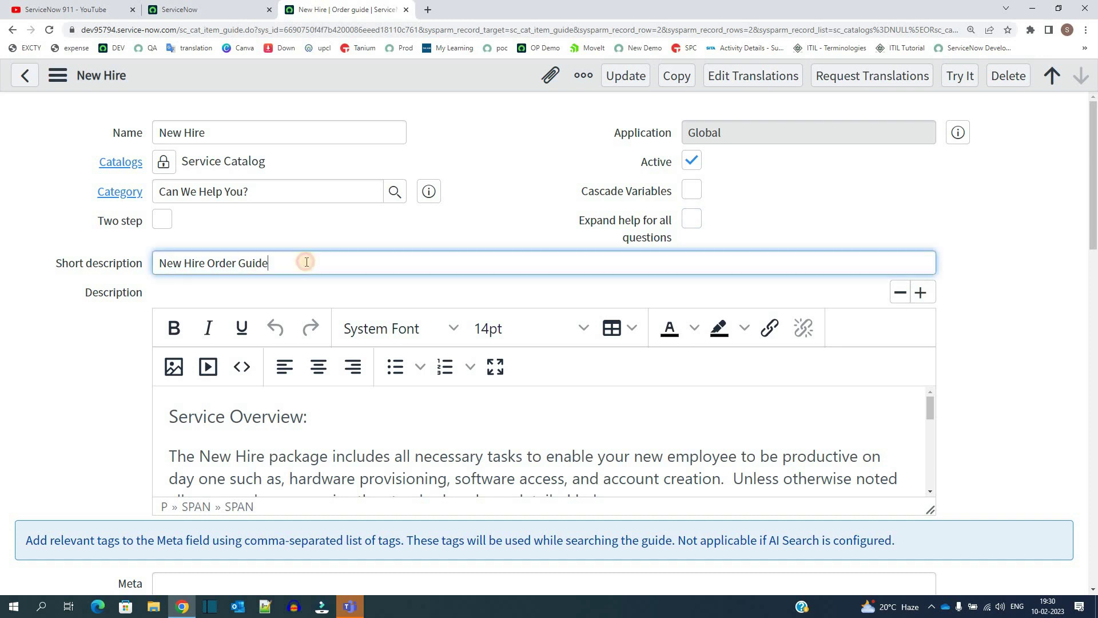
pyautogui.hotkey('ctrl', 'a')
# Step: Recheck the guide's variables and confirm its Variable Sets list is empty
pyautogui.scroll(-5, 70, 387)
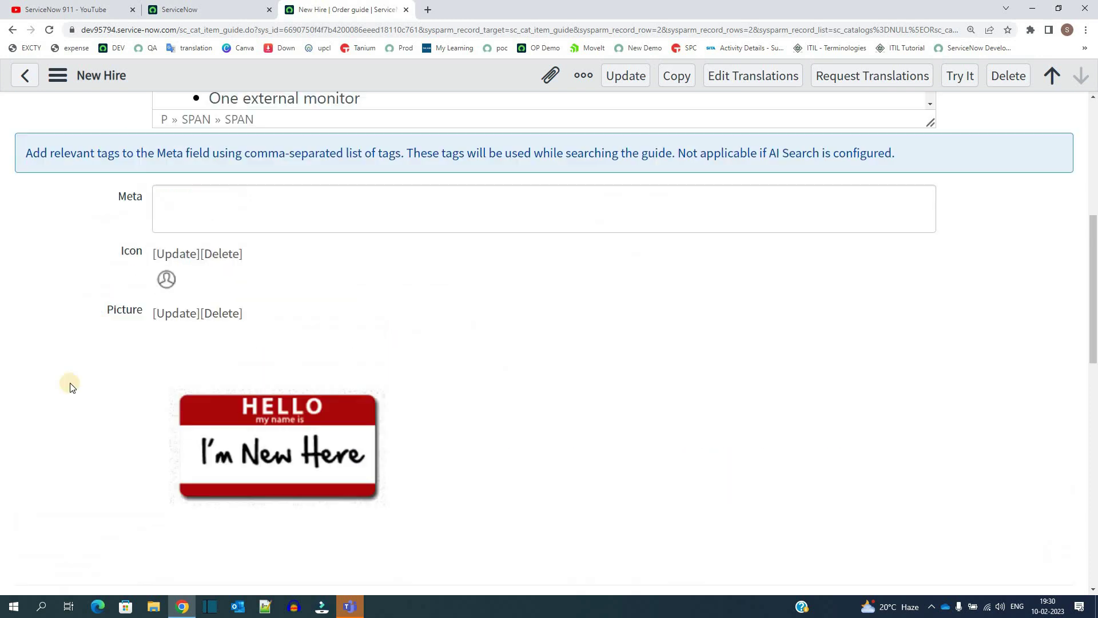
pyautogui.scroll(1, 70, 387)
pyautogui.scroll(-5, 69, 385)
pyautogui.scroll(-5, 68, 383)
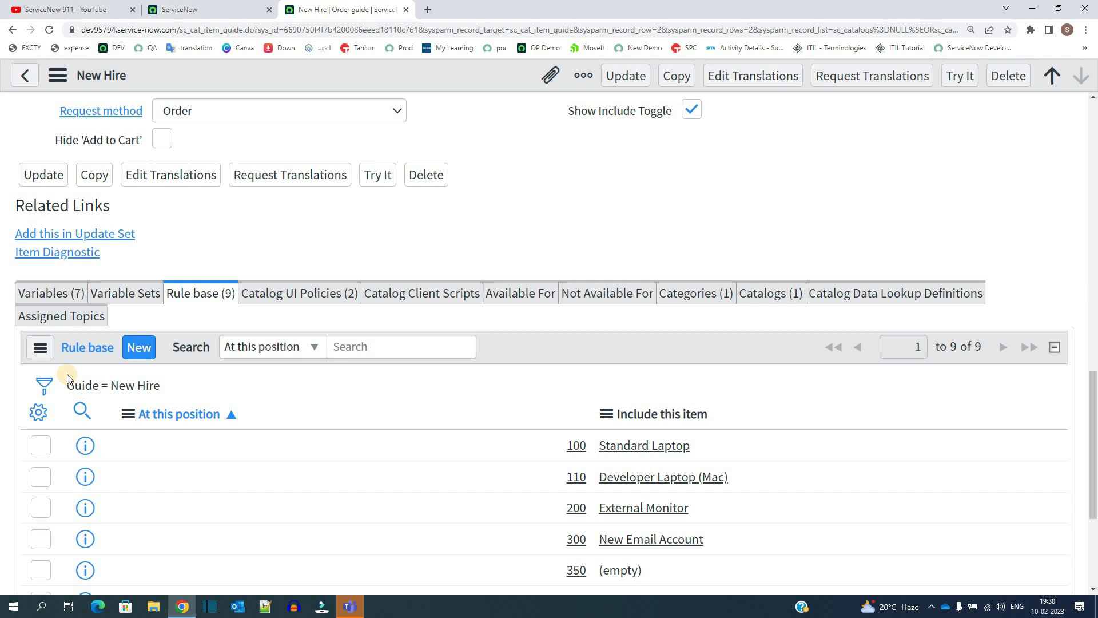
pyautogui.click(20, 290)
pyautogui.scroll(-1, 81, 256)
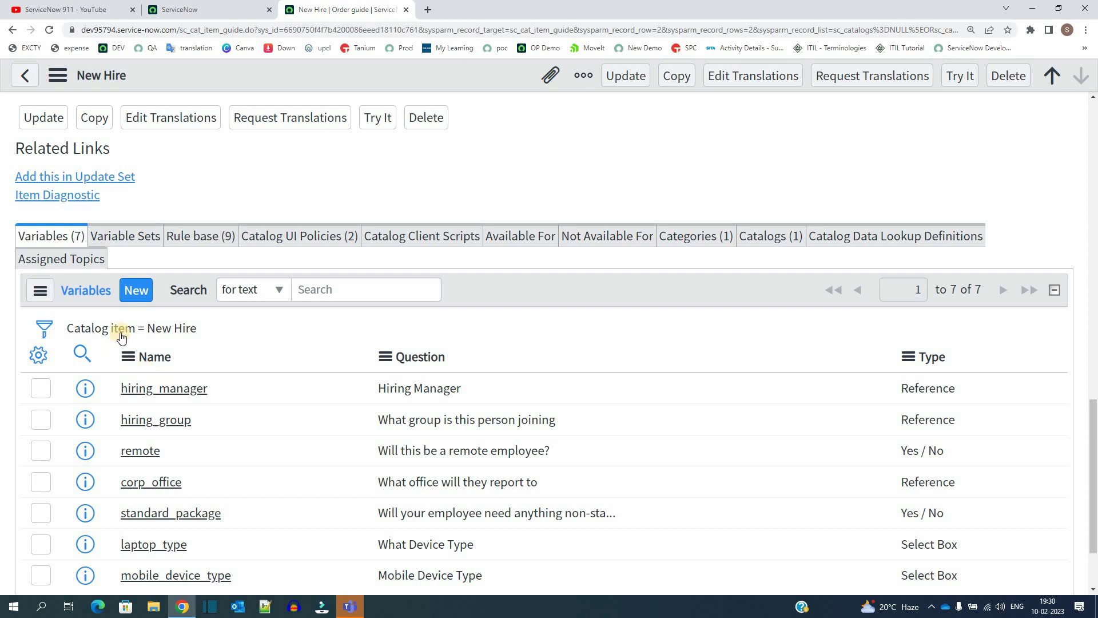
pyautogui.click(132, 229)
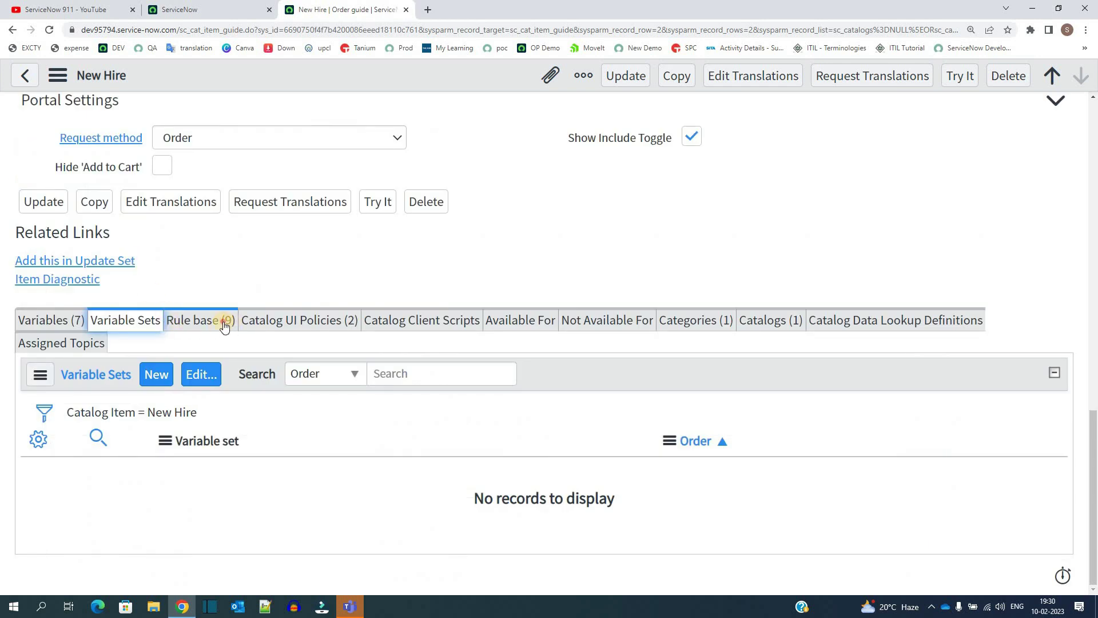
# Step: Open the Standard Laptop rule from the rule base in a background tab
pyautogui.click(194, 322)
pyautogui.scroll(-1, 101, 366)
pyautogui.scroll(-3, 136, 356)
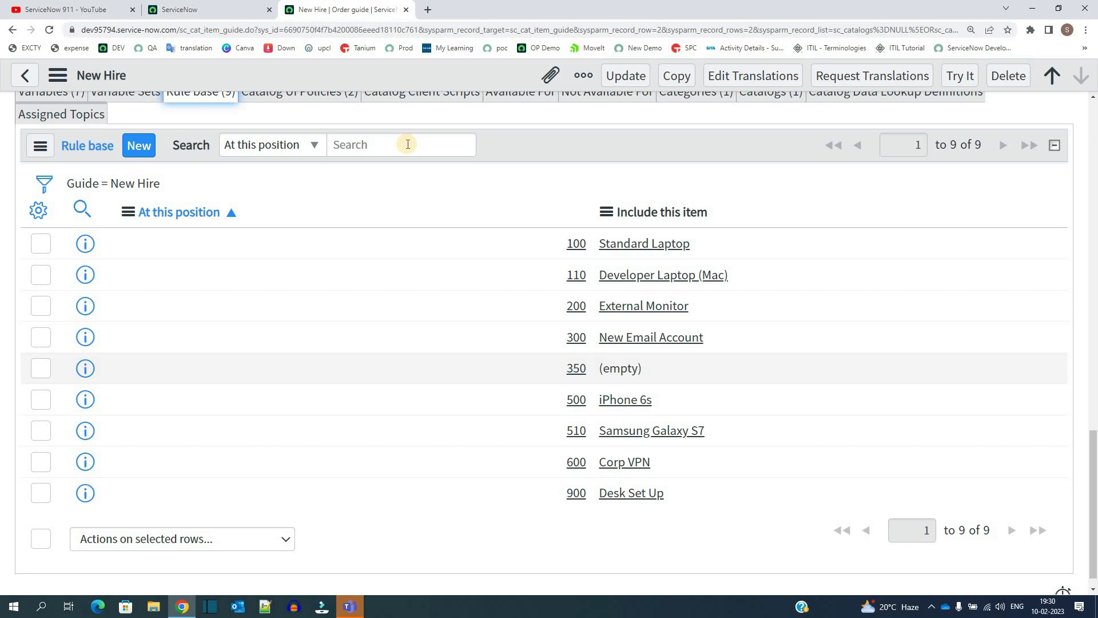
pyautogui.middleClick(86, 246)
# Step: Compare the Standard Laptop rule's condition variables with the guide's variable list
pyautogui.click(470, 5)
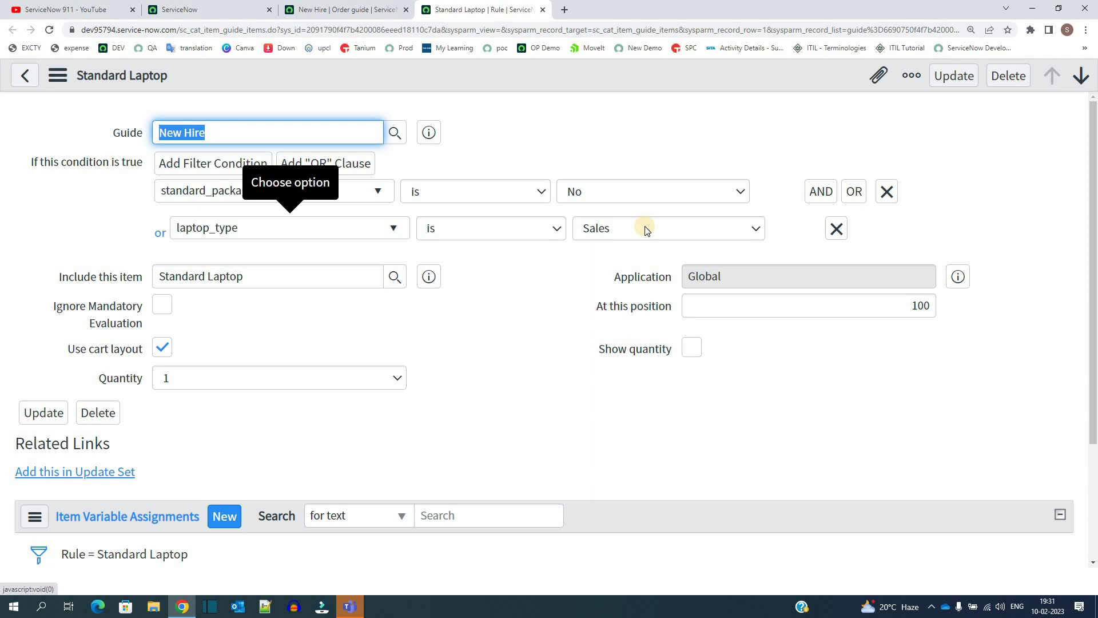
pyautogui.click(326, 191)
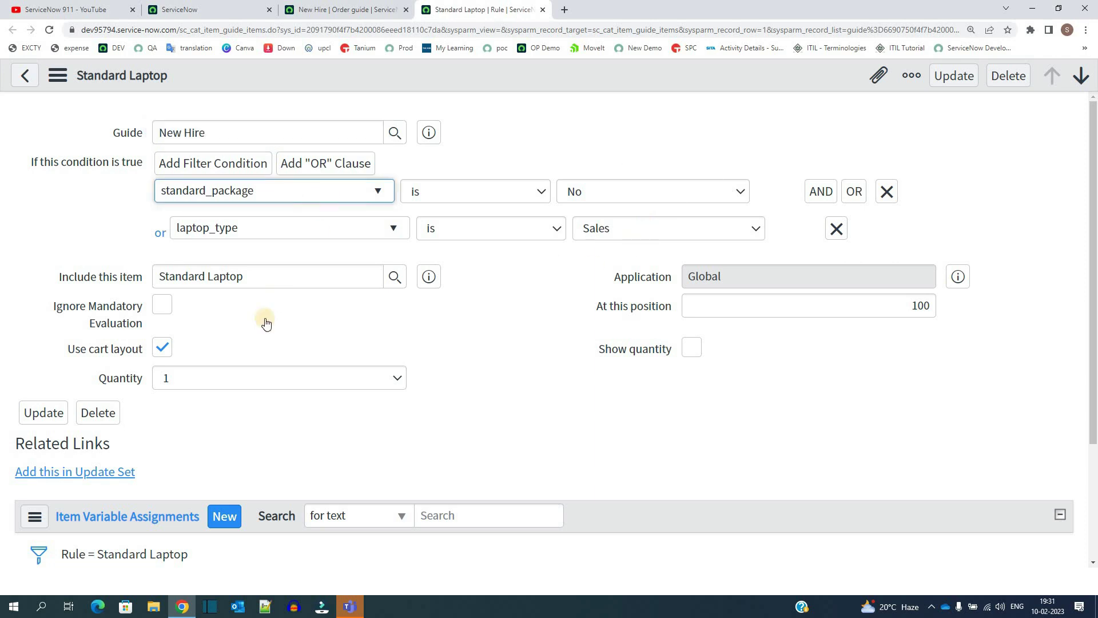
pyautogui.click(356, 9)
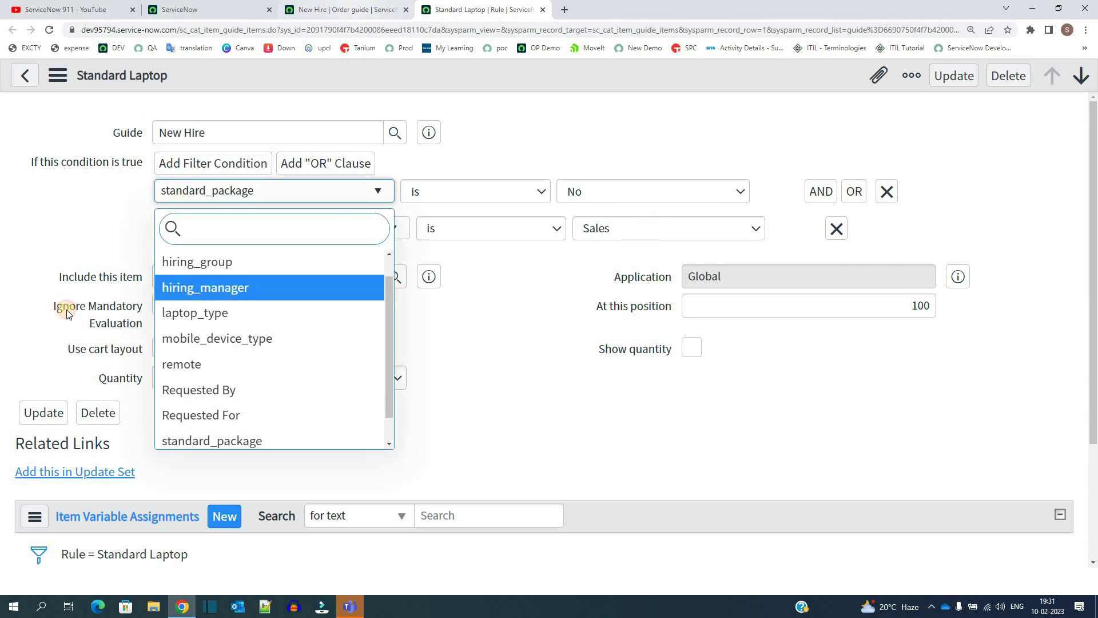
pyautogui.scroll(3, 57, 277)
pyautogui.click(51, 263)
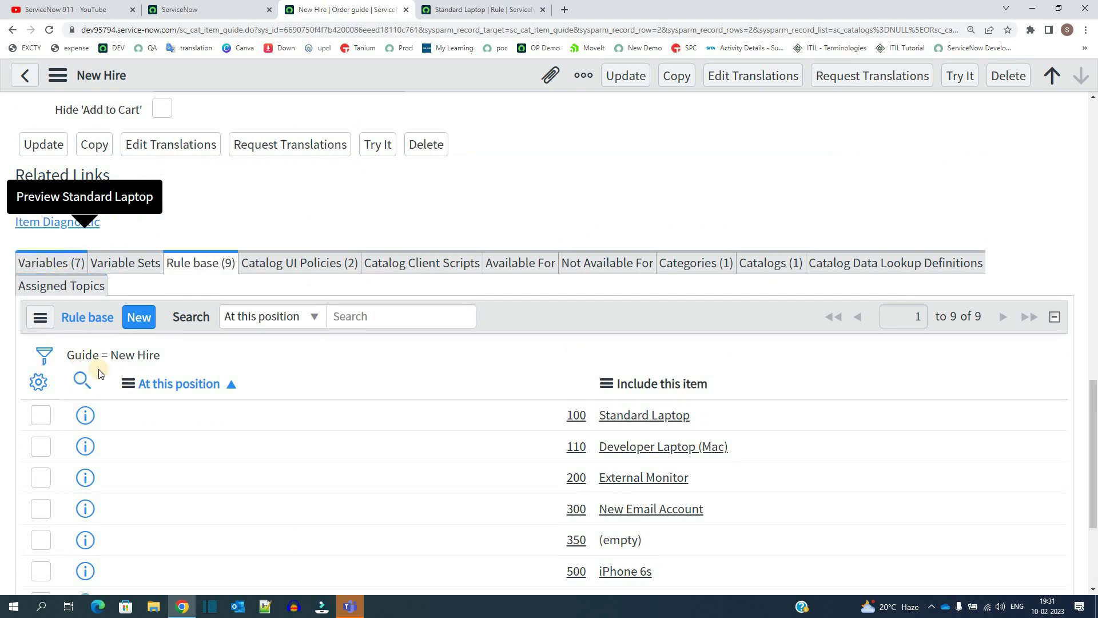
pyautogui.click(524, 5)
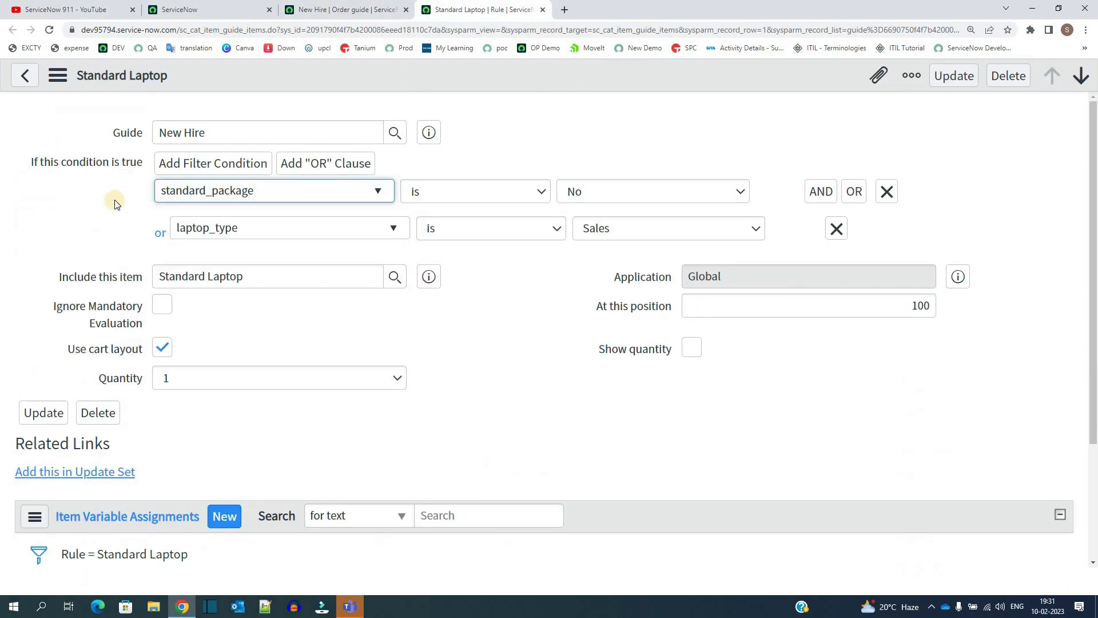
# Step: Inspect the included item name and toggle Ignore Mandatory Evaluation on, then back off
pyautogui.tripleClick(196, 278)
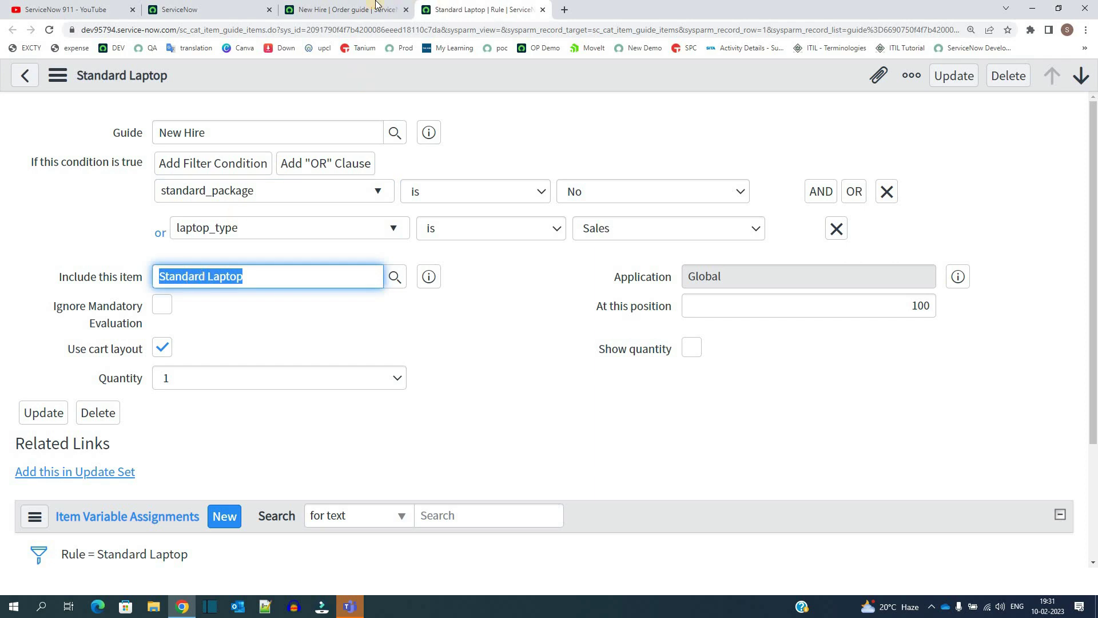
pyautogui.click(372, 325)
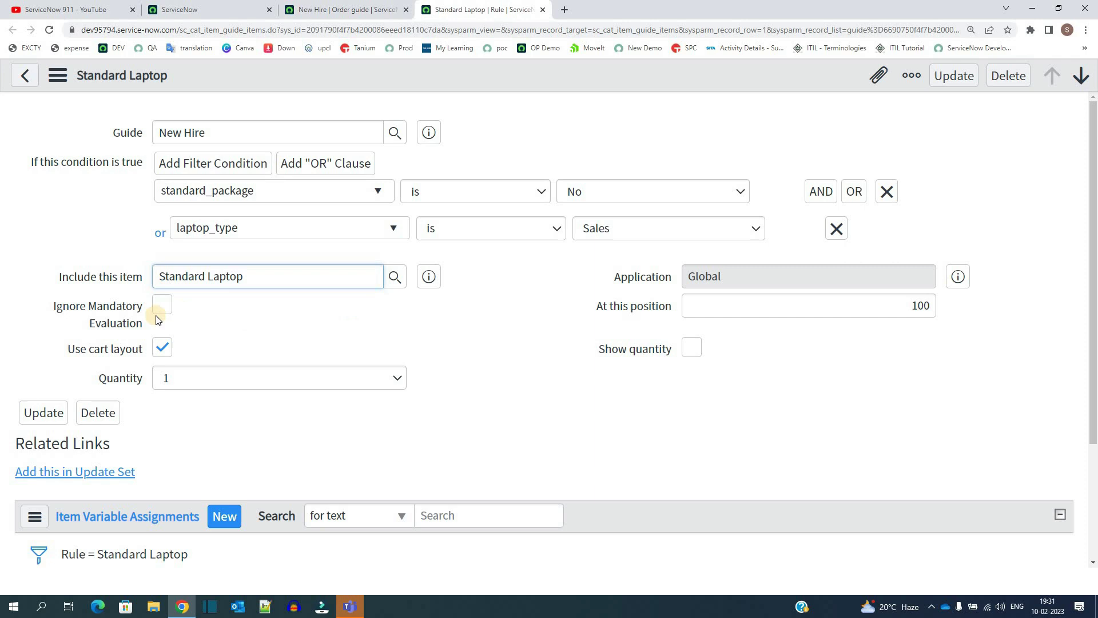
pyautogui.moveTo(115, 315)
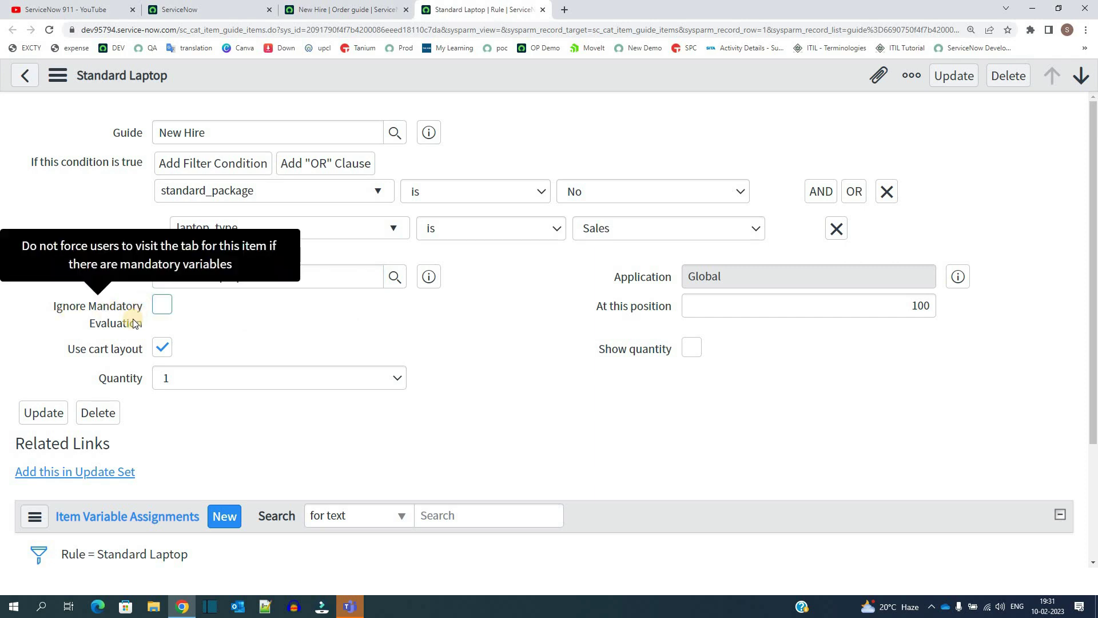
pyautogui.tripleClick(333, 281)
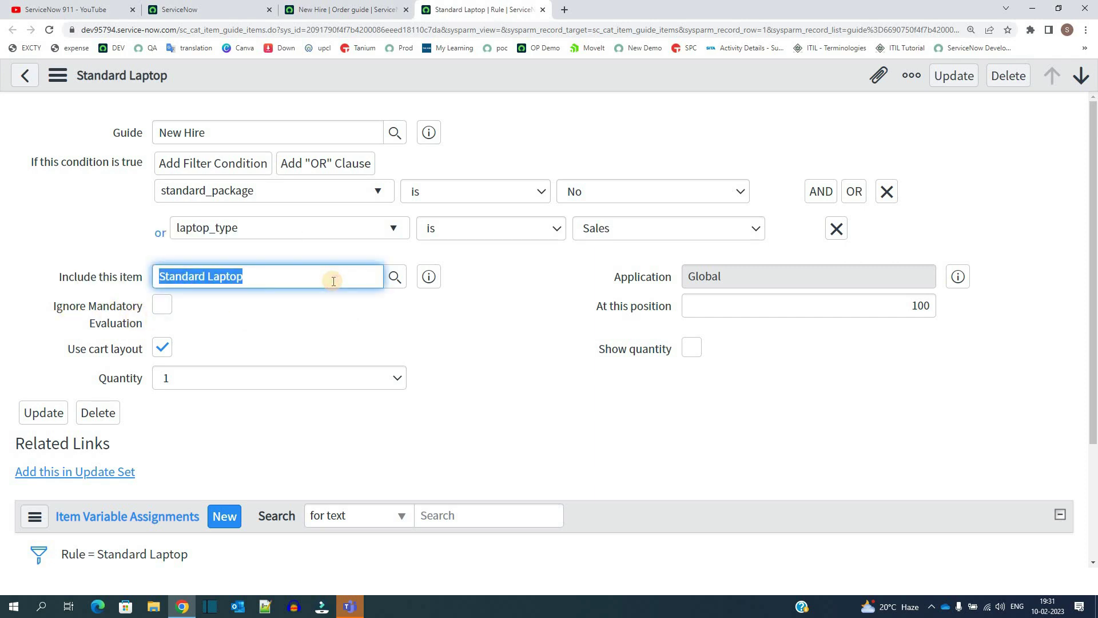
pyautogui.click(241, 325)
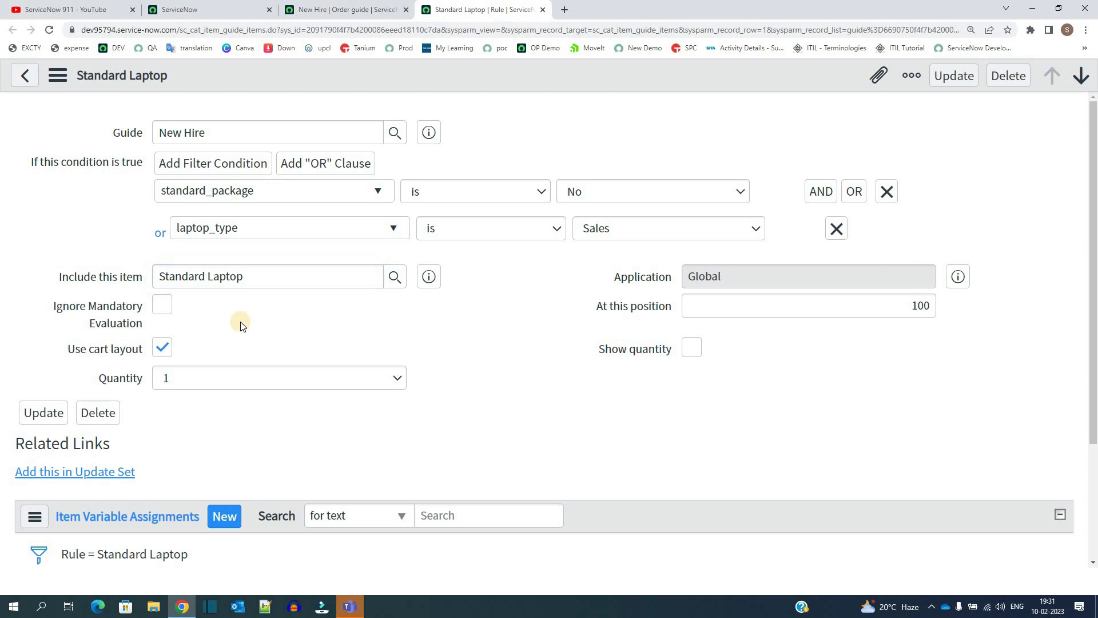
pyautogui.click(163, 307)
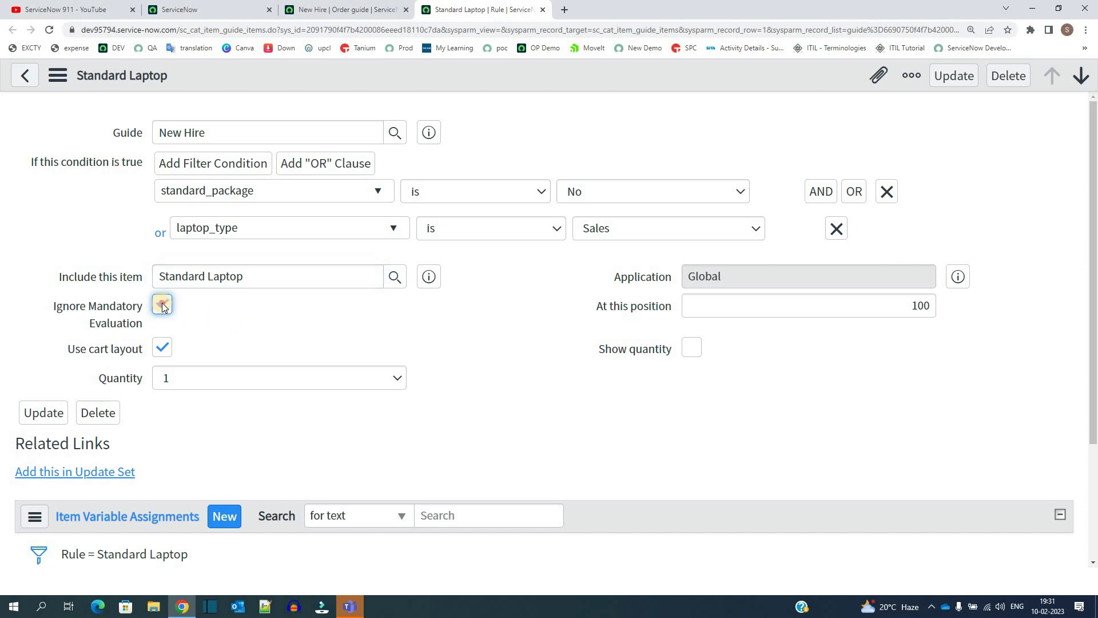
pyautogui.click(163, 306)
pyautogui.click(205, 282)
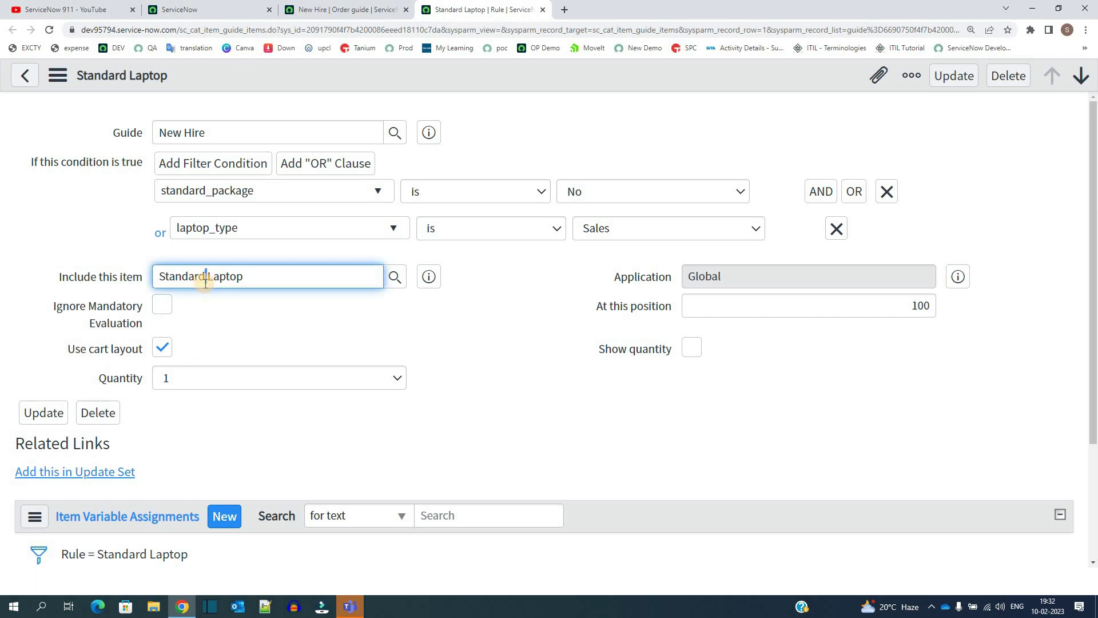
pyautogui.tripleClick(206, 282)
pyautogui.click(225, 329)
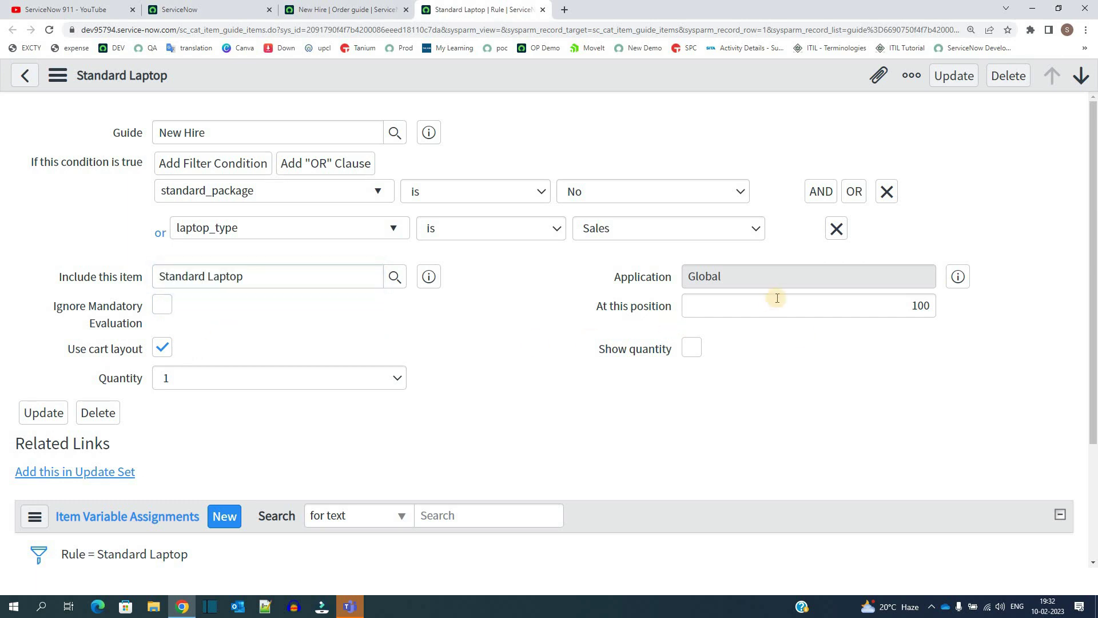
# Step: Check the rule's position 100 and keep its quantity at 1
pyautogui.doubleClick(815, 308)
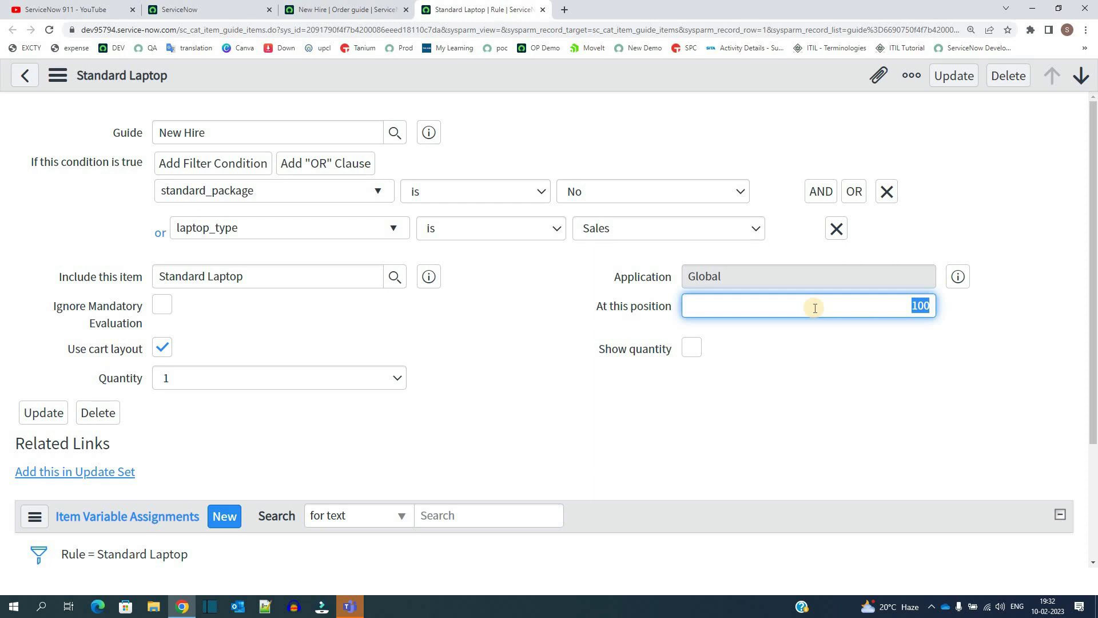
pyautogui.click(274, 378)
pyautogui.click(57, 393)
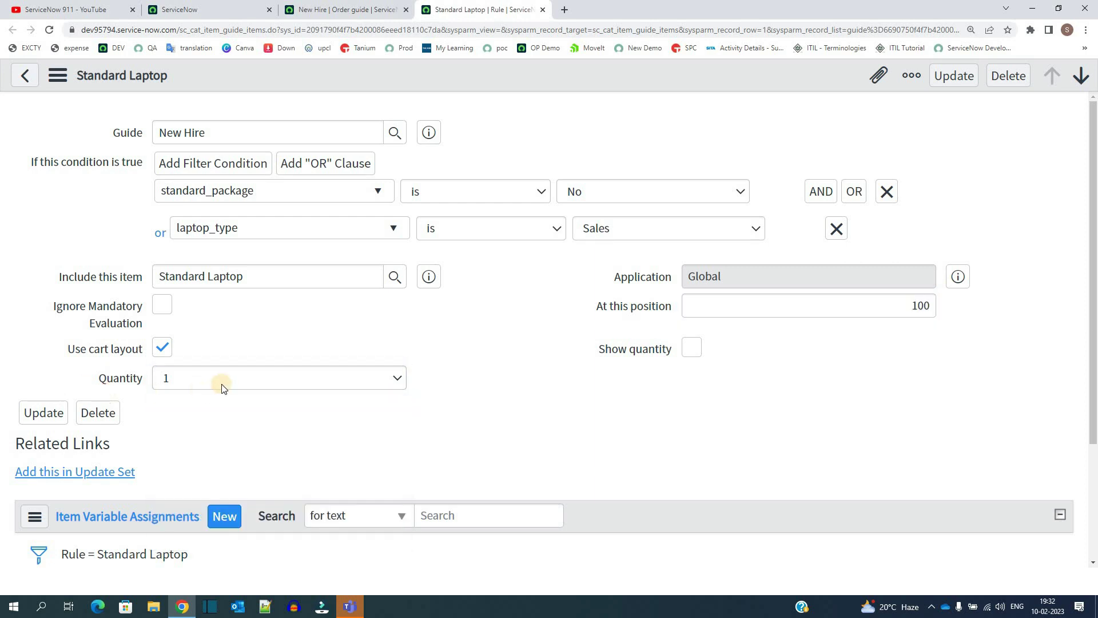
pyautogui.click(215, 385)
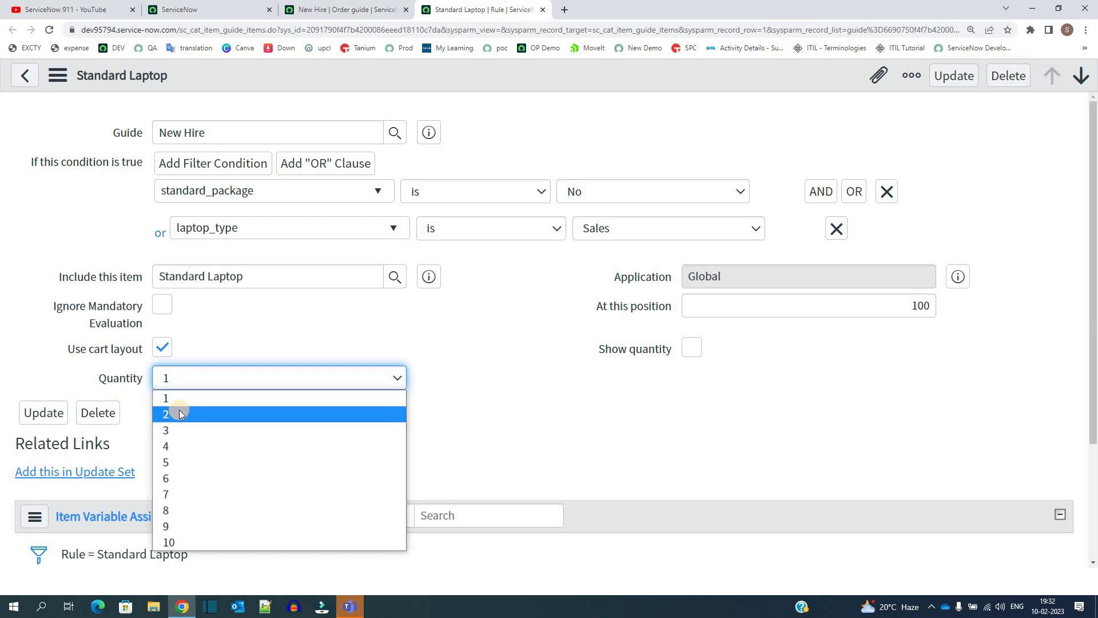
pyautogui.click(479, 424)
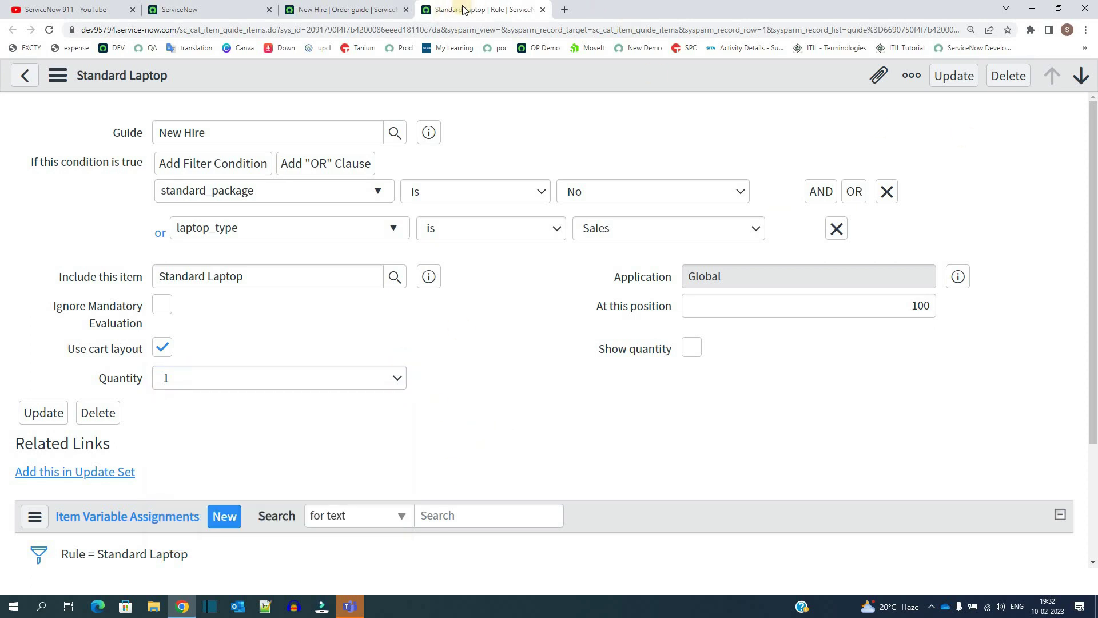
# Step: Close the Standard Laptop rule unchanged and return to the guide's rule base
pyautogui.click(542, 9)
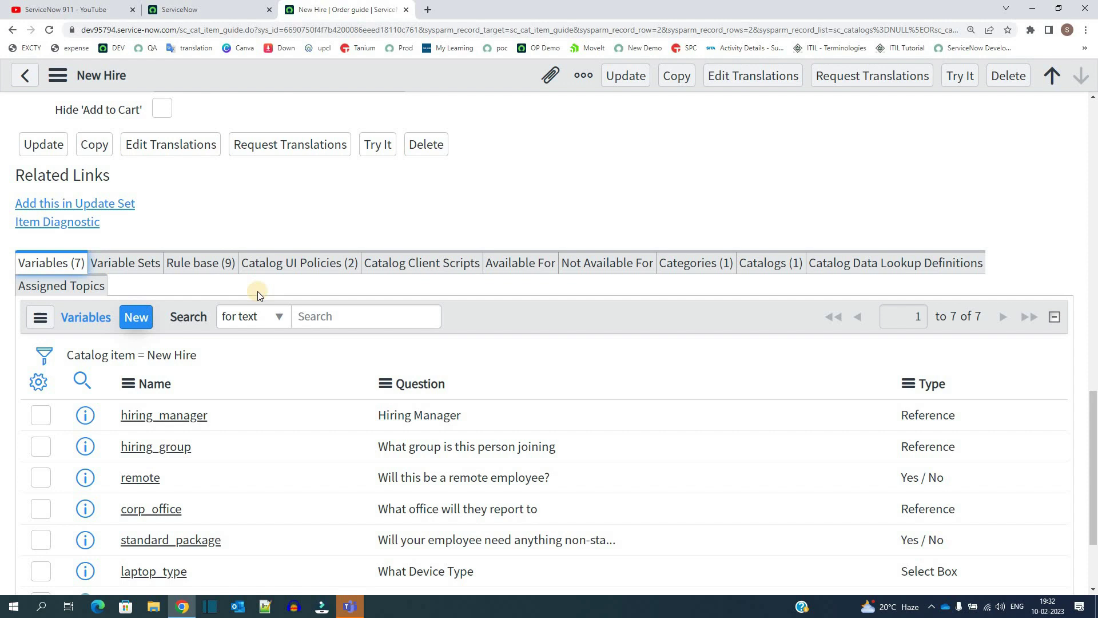
pyautogui.click(201, 263)
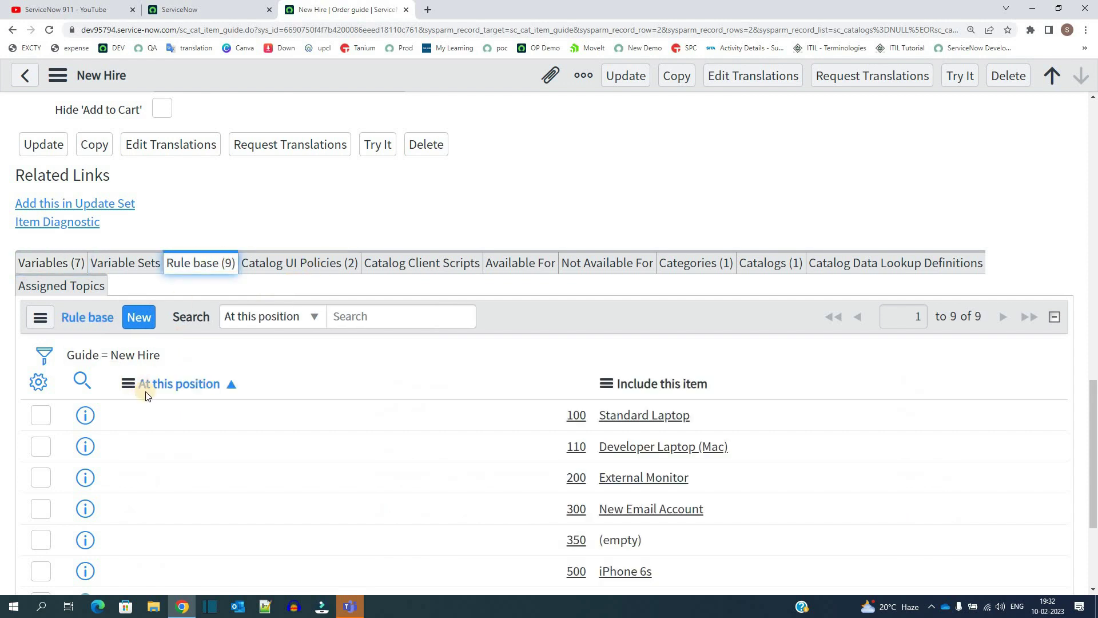
pyautogui.scroll(-3, 138, 392)
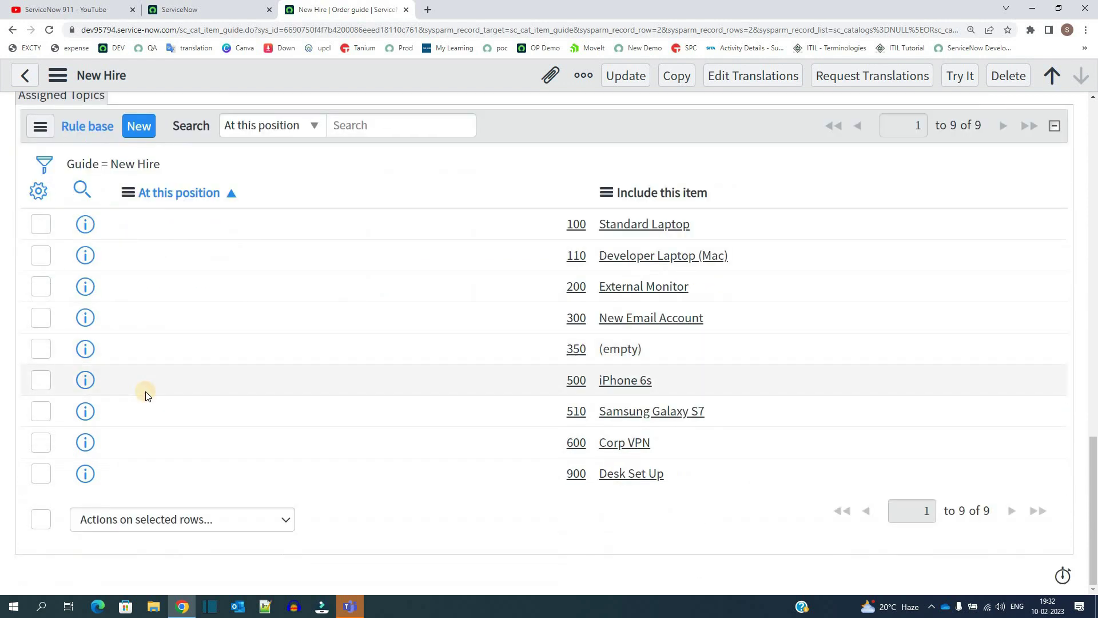
pyautogui.scroll(3, 147, 395)
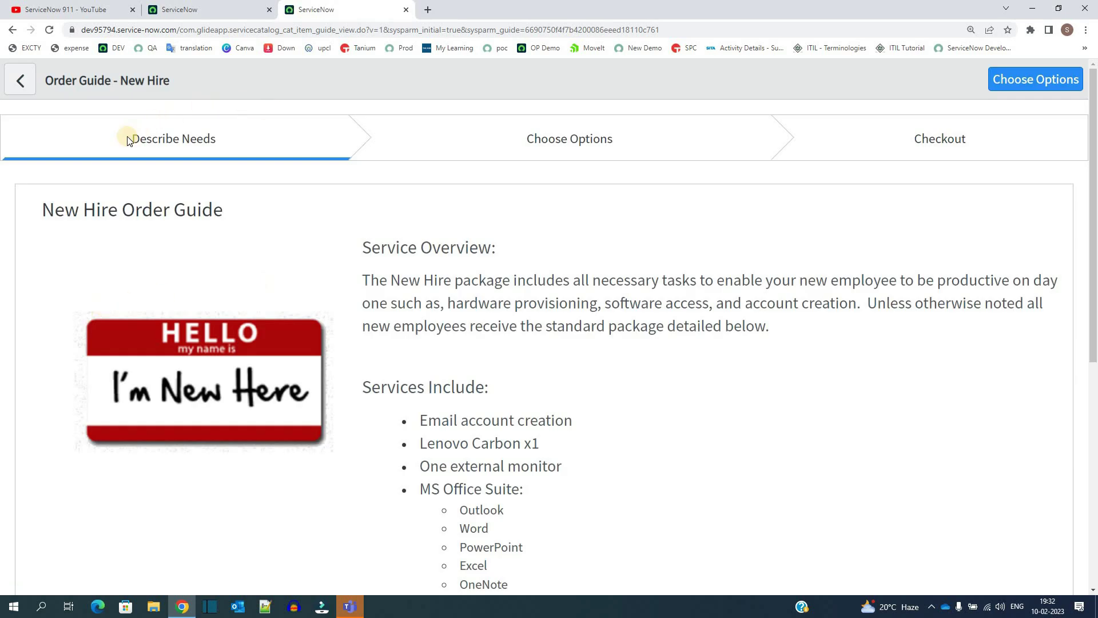
# Step: Review the New Hire guide's service overview text in the Try It view
pyautogui.tripleClick(219, 140)
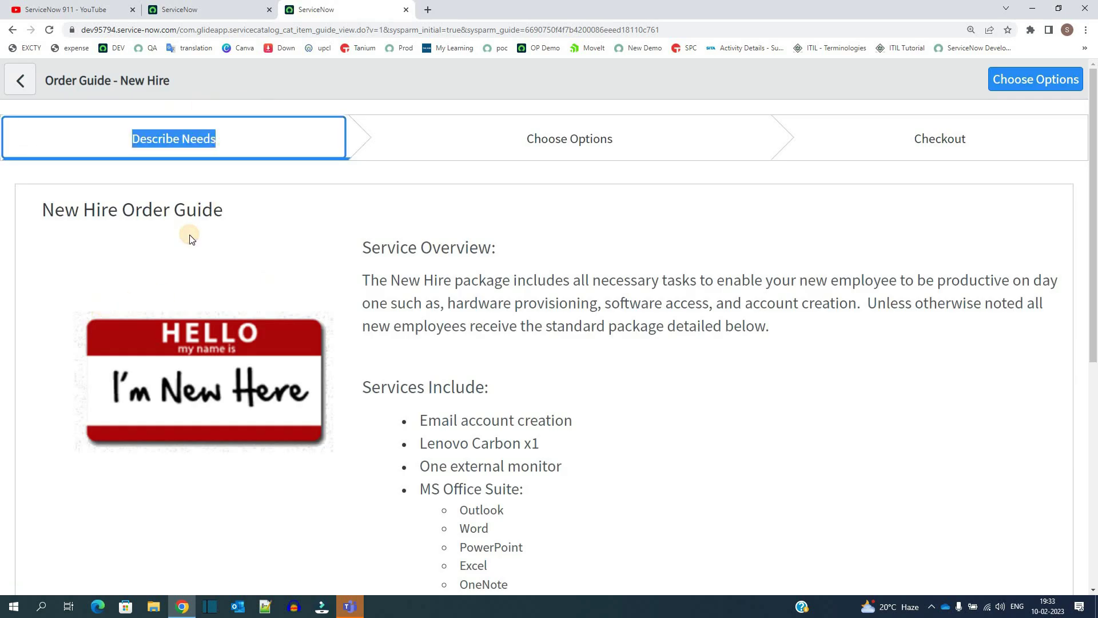
pyautogui.scroll(-4, 127, 275)
pyautogui.scroll(-3, 61, 263)
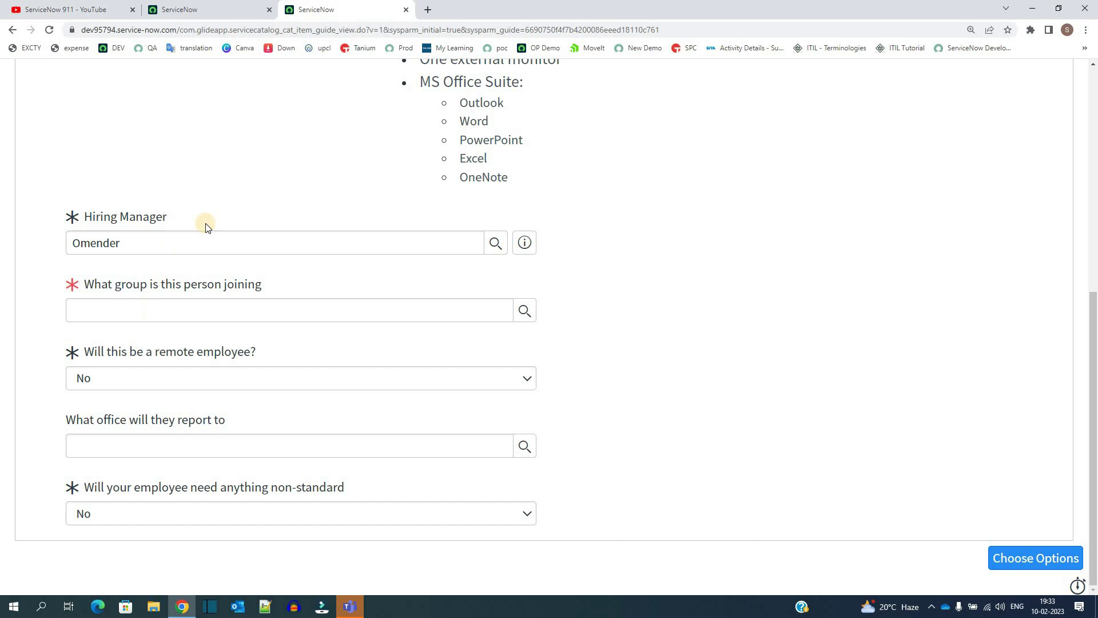
pyautogui.scroll(6, 215, 366)
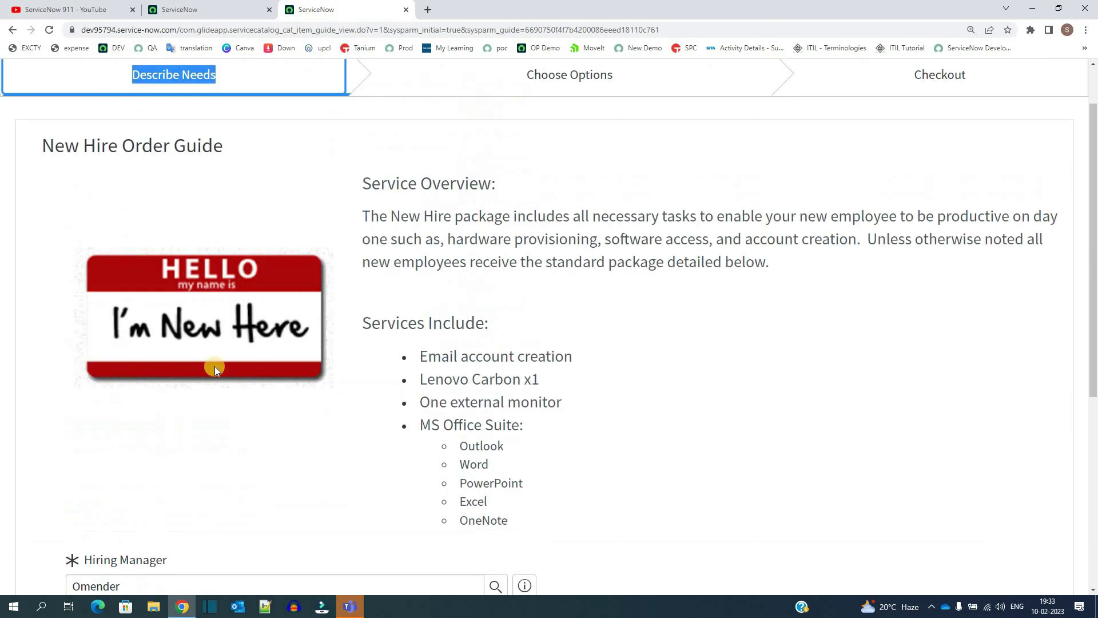
pyautogui.tripleClick(424, 227)
pyautogui.scroll(-5, 424, 227)
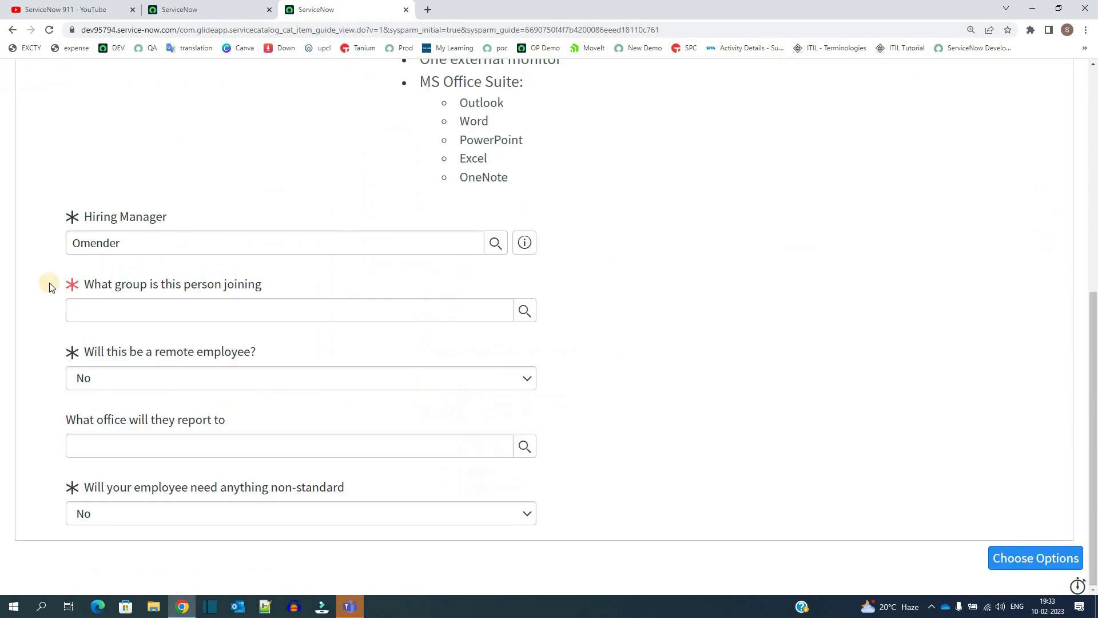
# Step: Pick Customer Support as the new hire's group and continue to Choose Options
pyautogui.click(362, 307)
pyautogui.click(525, 310)
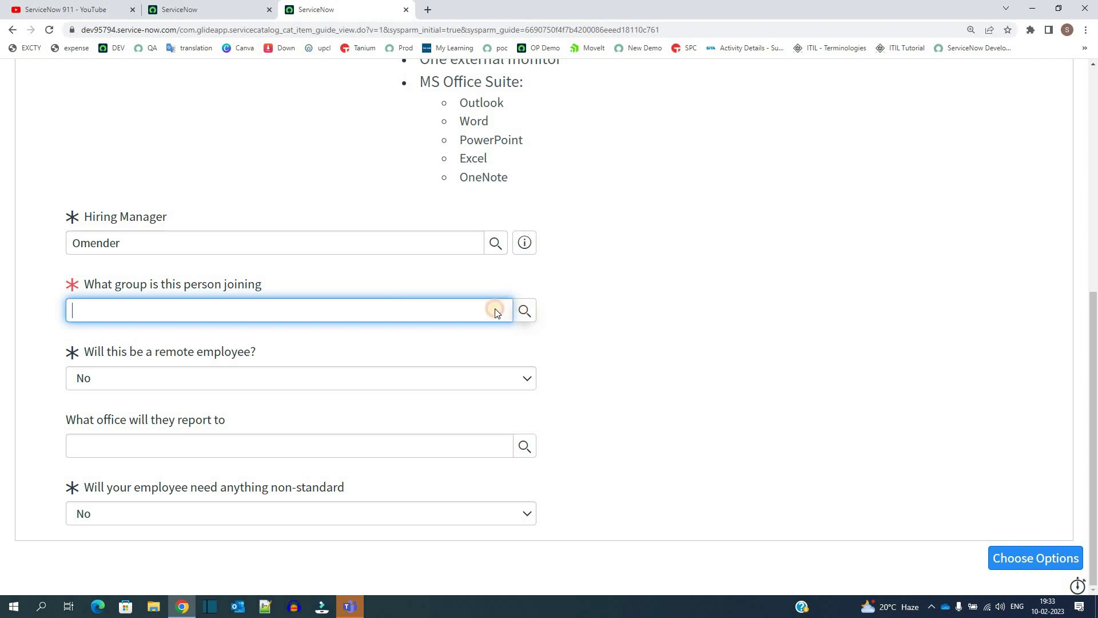
pyautogui.click(401, 380)
pyautogui.scroll(2, 647, 393)
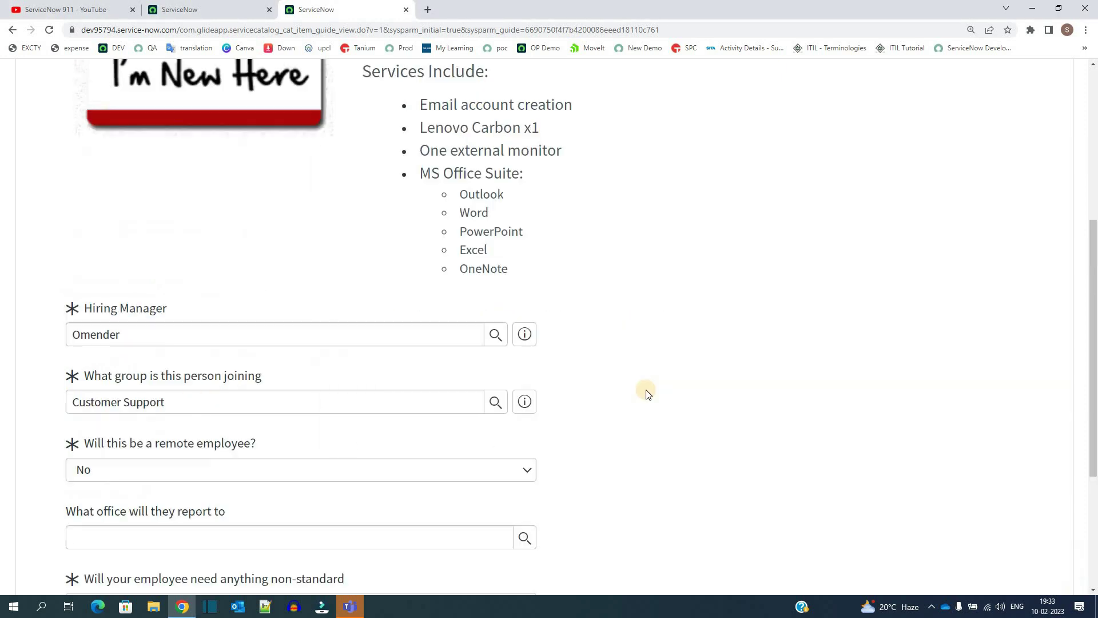
pyautogui.scroll(4, 650, 393)
pyautogui.scroll(-8, 651, 394)
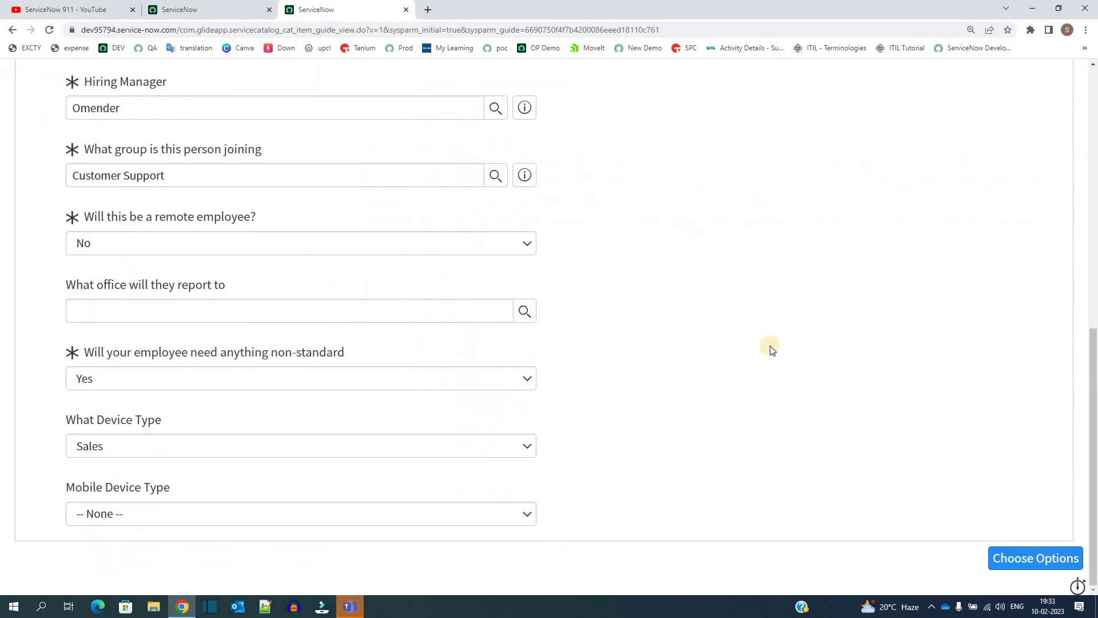
pyautogui.click(1034, 560)
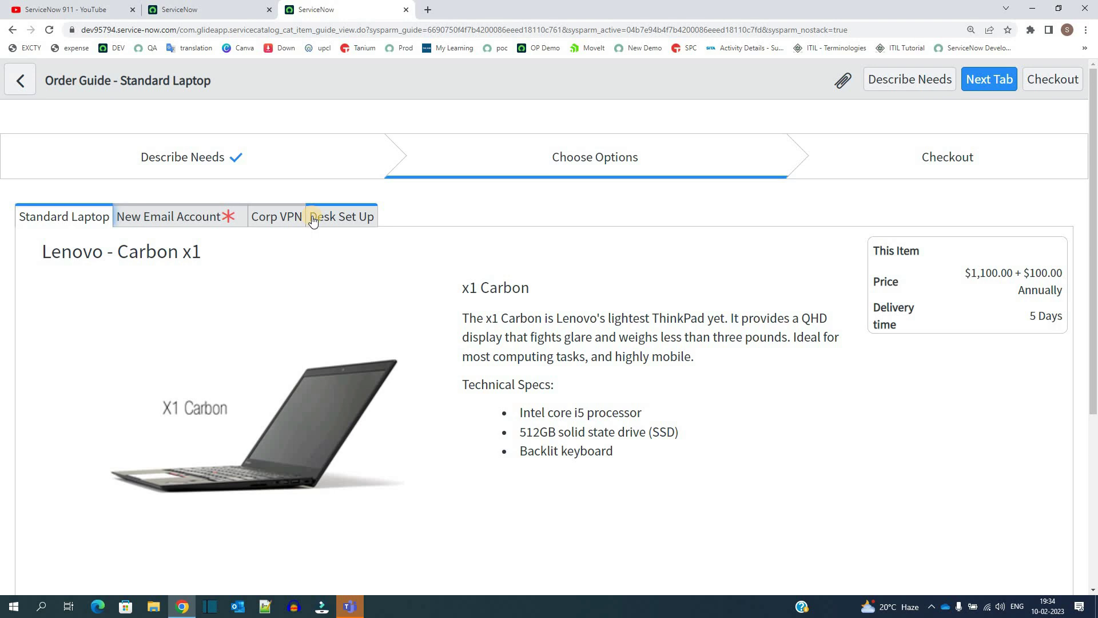
pyautogui.scroll(-5, 183, 252)
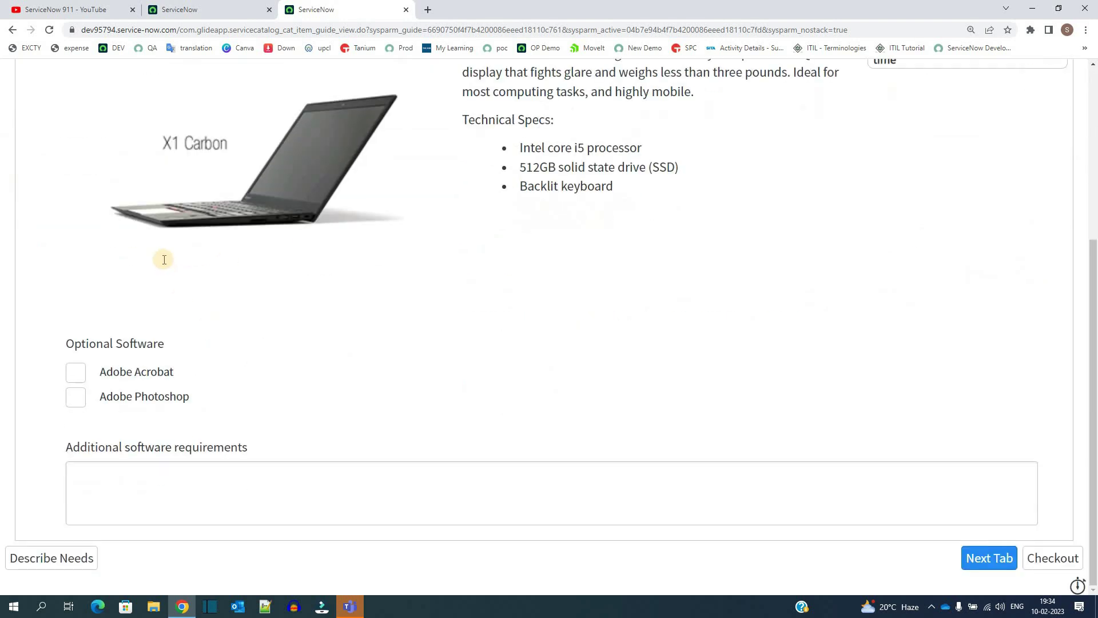
pyautogui.scroll(5, 166, 252)
pyautogui.click(172, 211)
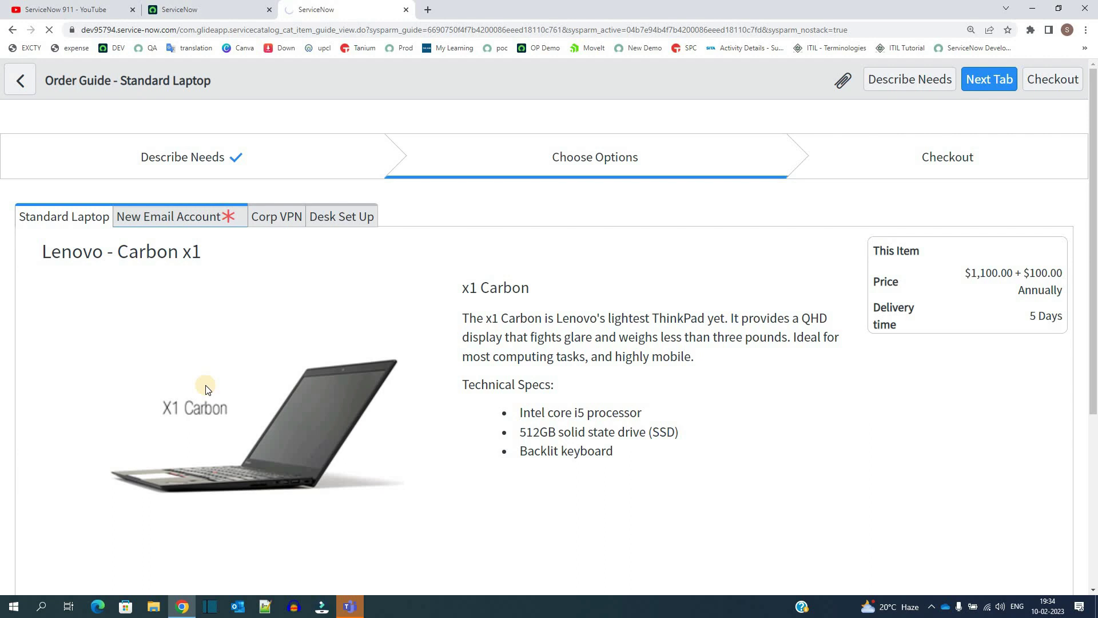
pyautogui.scroll(-2, 183, 469)
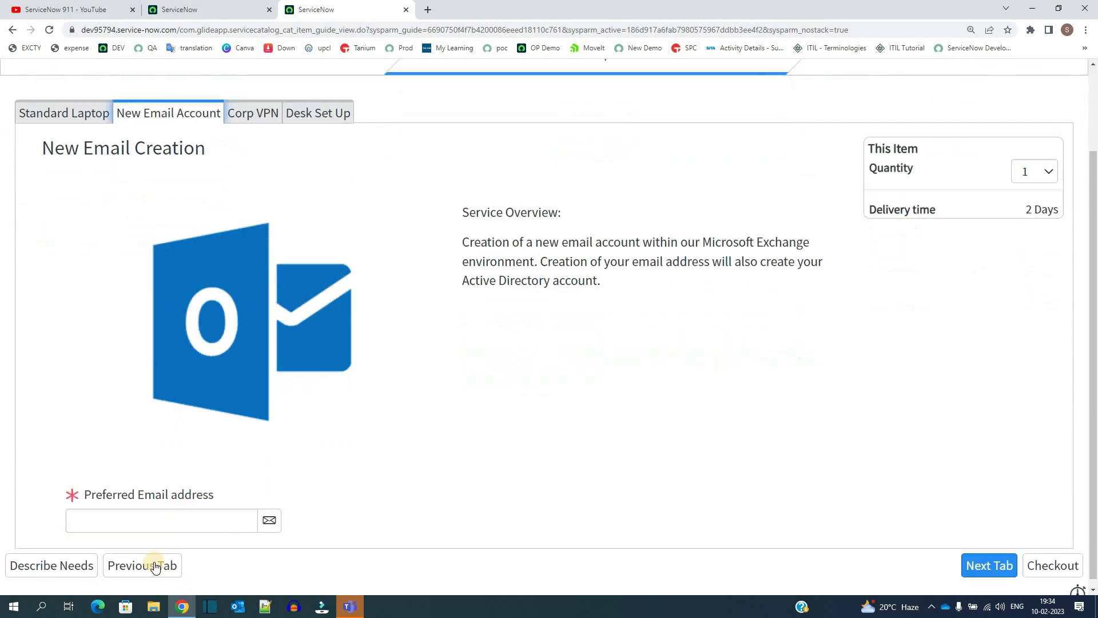
pyautogui.click(158, 519)
pyautogui.write('est@gmail.com')
# Step: Review the Desk Set Up item and proceed to checkout
pyautogui.click(324, 104)
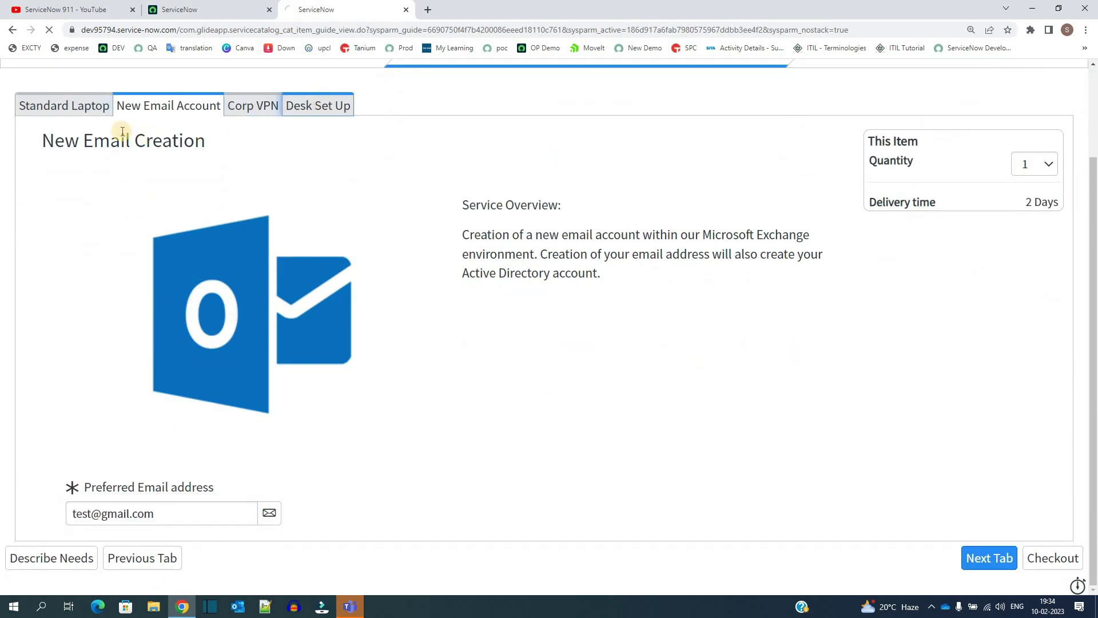
pyautogui.scroll(-3, 248, 327)
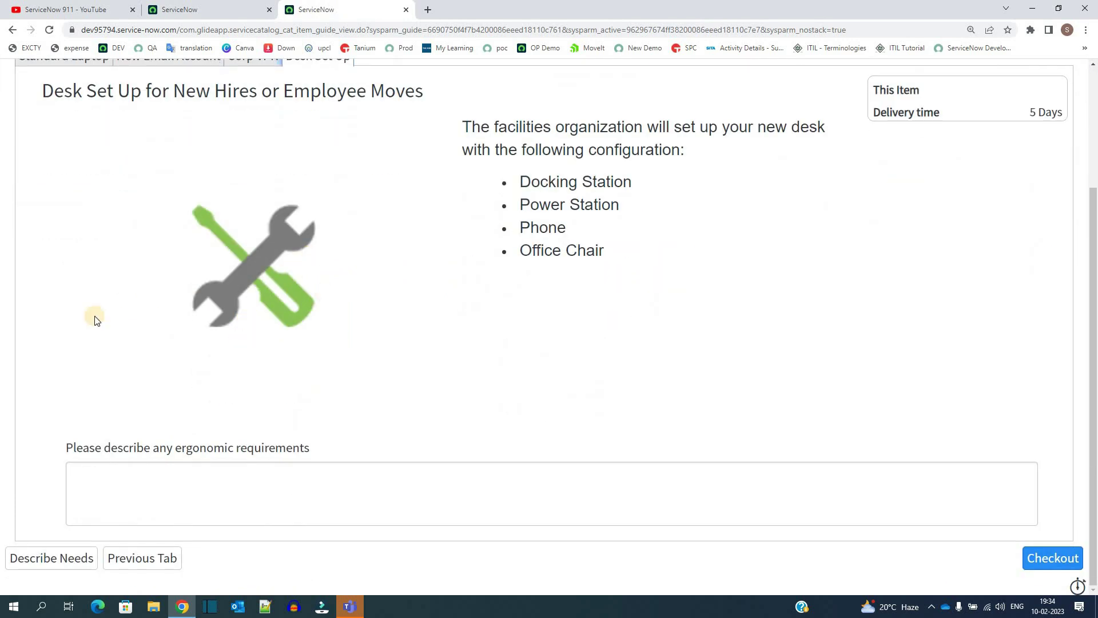
pyautogui.scroll(3, 447, 380)
pyautogui.scroll(-2, 698, 394)
pyautogui.scroll(-1, 698, 394)
pyautogui.click(1054, 557)
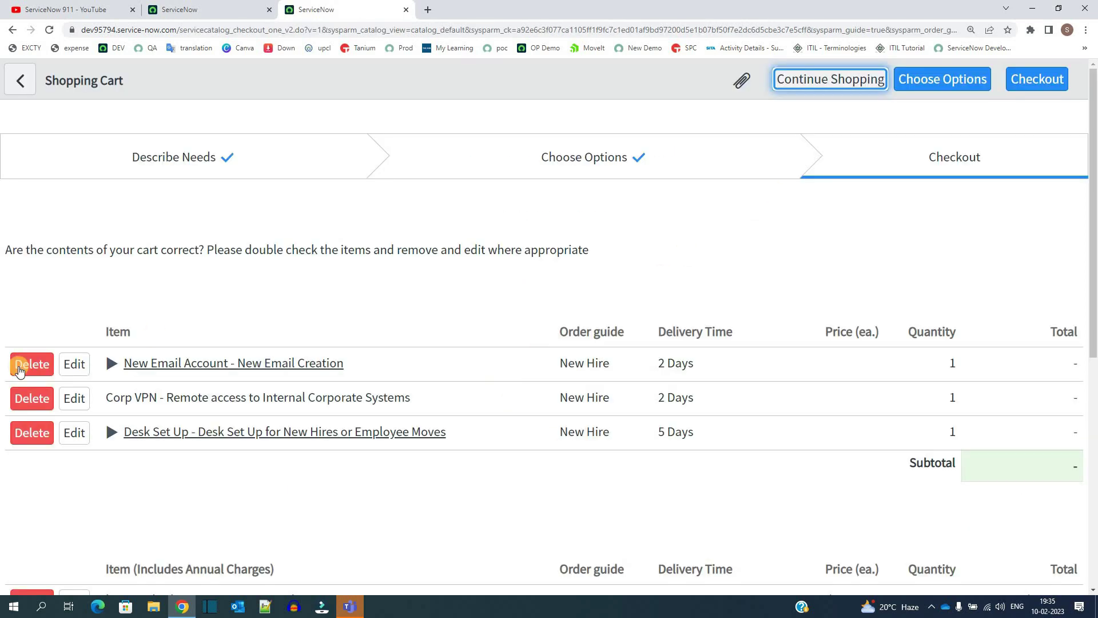
# Step: Review the shopping cart, submit request REQ0010030, and return to the admin tab
pyautogui.scroll(-4, 73, 407)
pyautogui.scroll(1, 143, 315)
pyautogui.scroll(3, 197, 215)
pyautogui.scroll(-3, 11, 303)
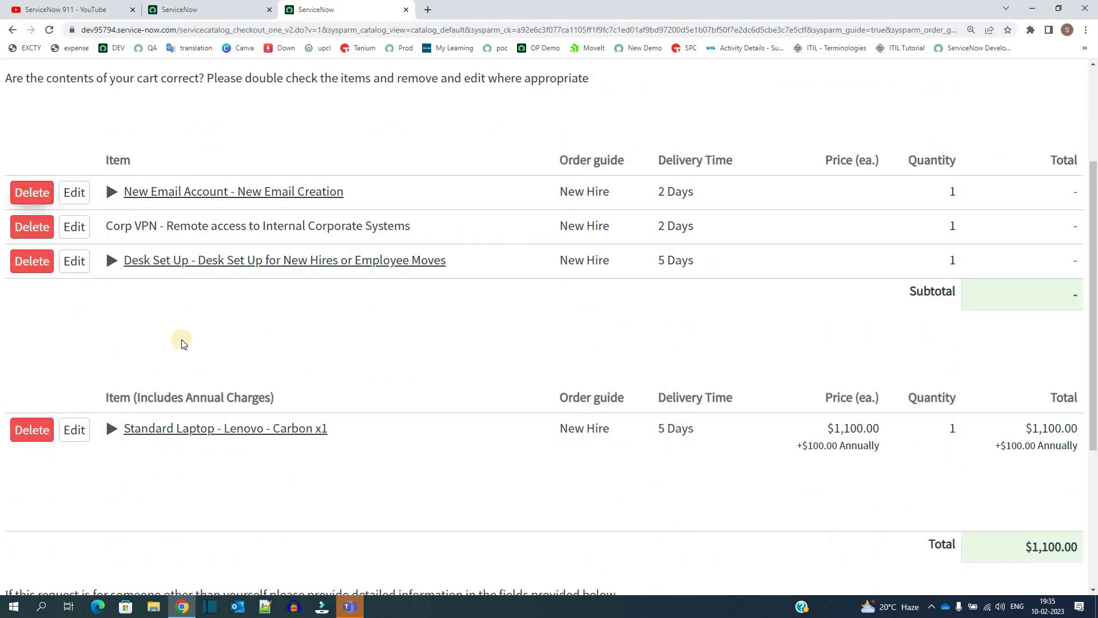
pyautogui.scroll(-4, 183, 349)
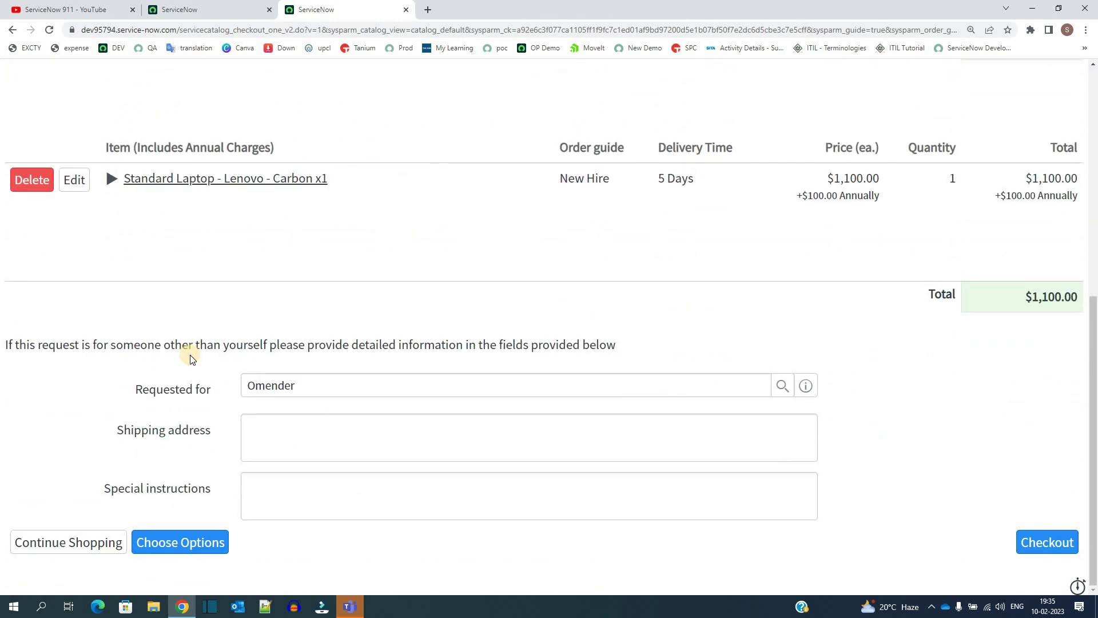
pyautogui.scroll(4, 190, 359)
pyautogui.scroll(3, 191, 359)
pyautogui.scroll(-7, 190, 358)
pyautogui.click(1047, 542)
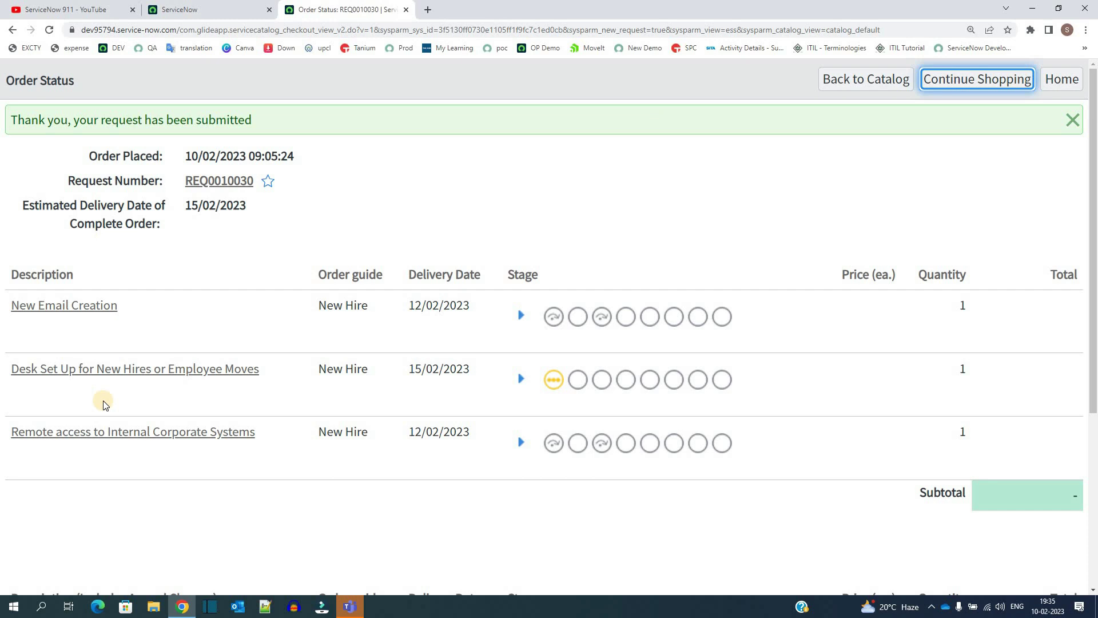
pyautogui.hotkey('ctrl', 'shift', 'Tab')
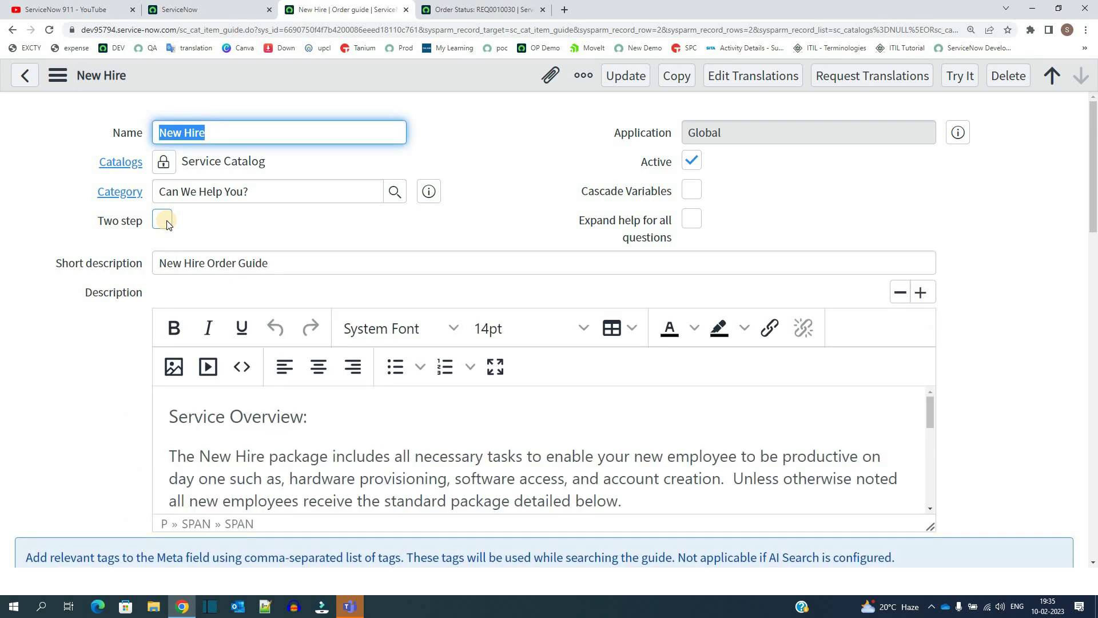
# Step: Enable Two step on the New Hire order guide and save the record
pyautogui.click(162, 219)
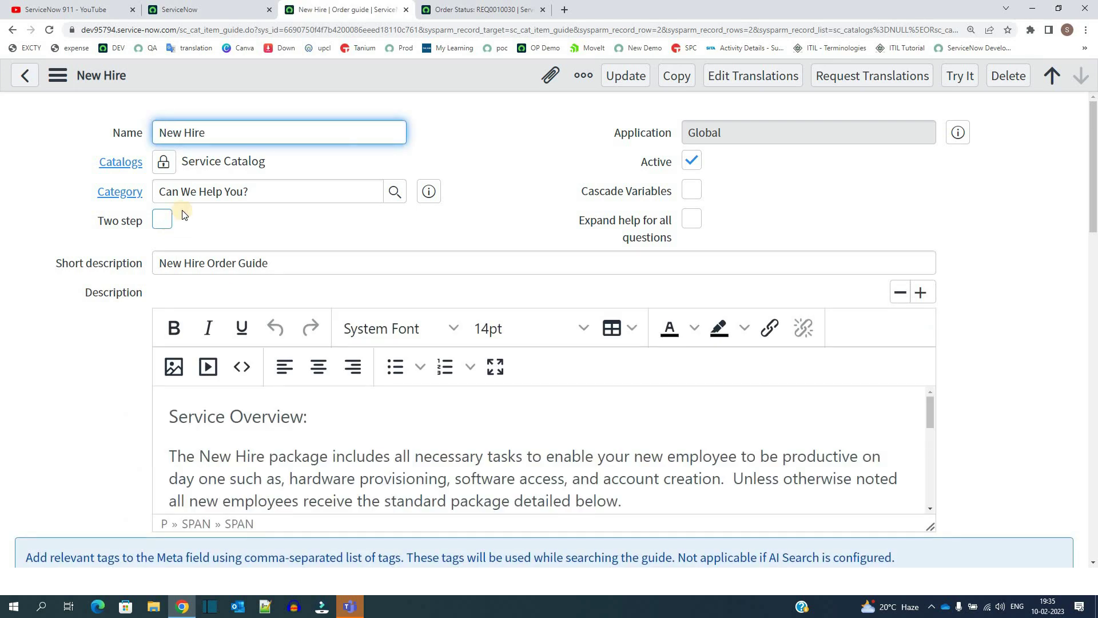
pyautogui.rightClick(374, 74)
pyautogui.click(386, 88)
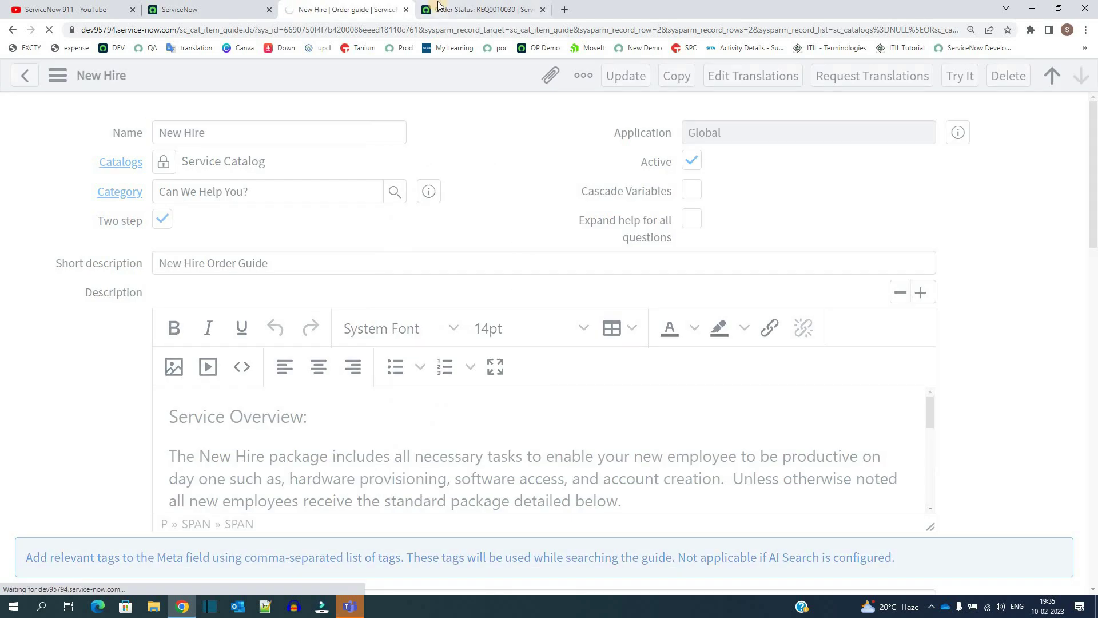
pyautogui.click(961, 76)
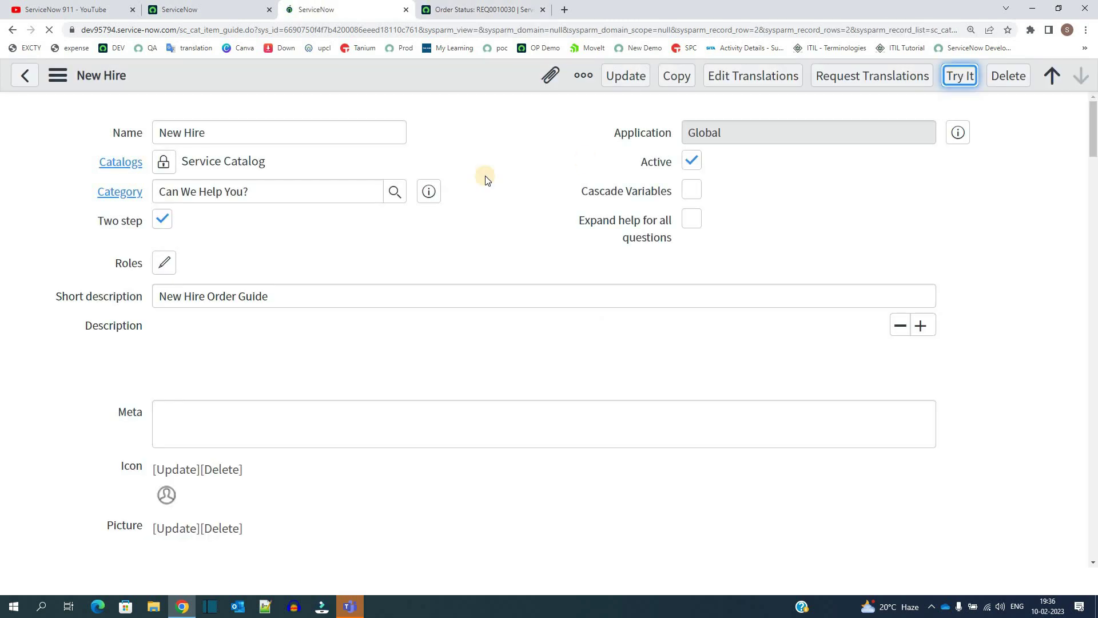
pyautogui.scroll(-6, 277, 297)
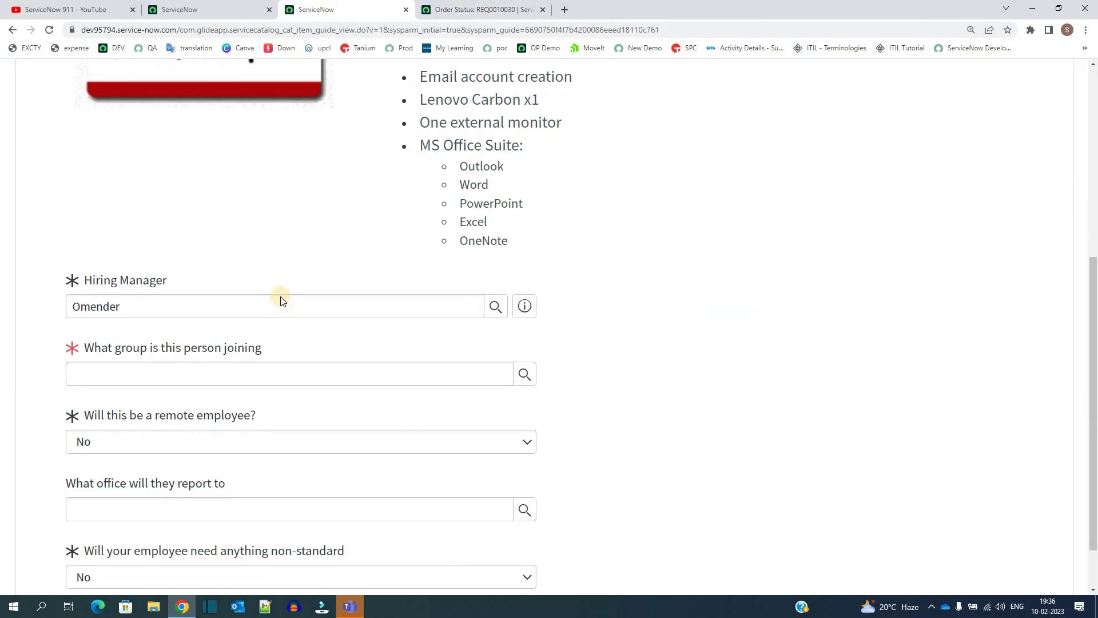
pyautogui.scroll(-1, 343, 306)
pyautogui.click(525, 315)
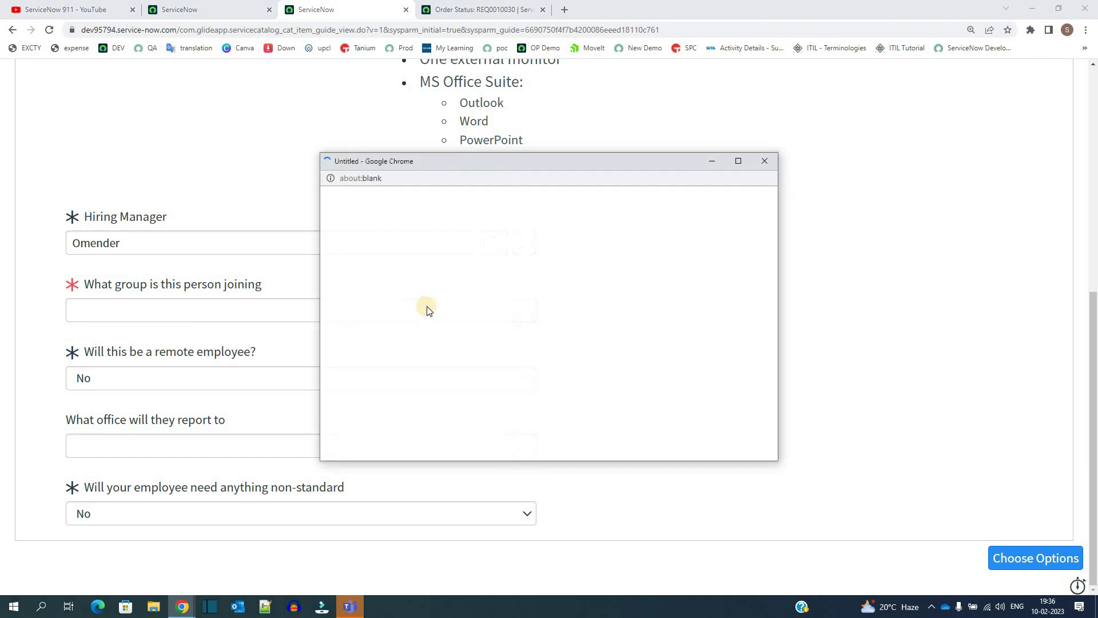
pyautogui.click(360, 250)
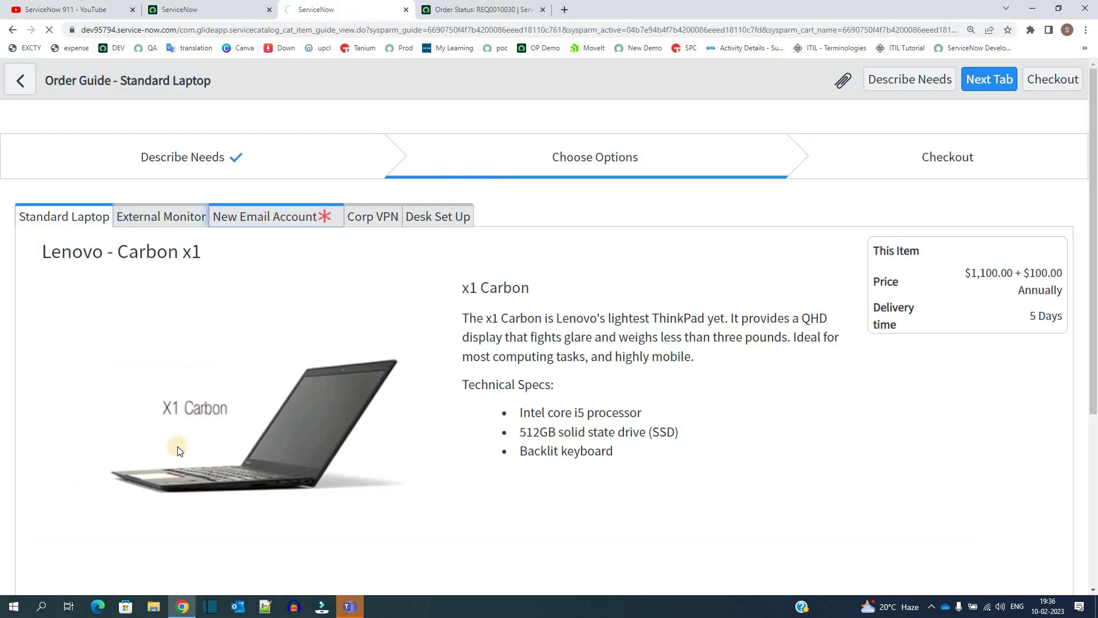
pyautogui.scroll(-2, 177, 447)
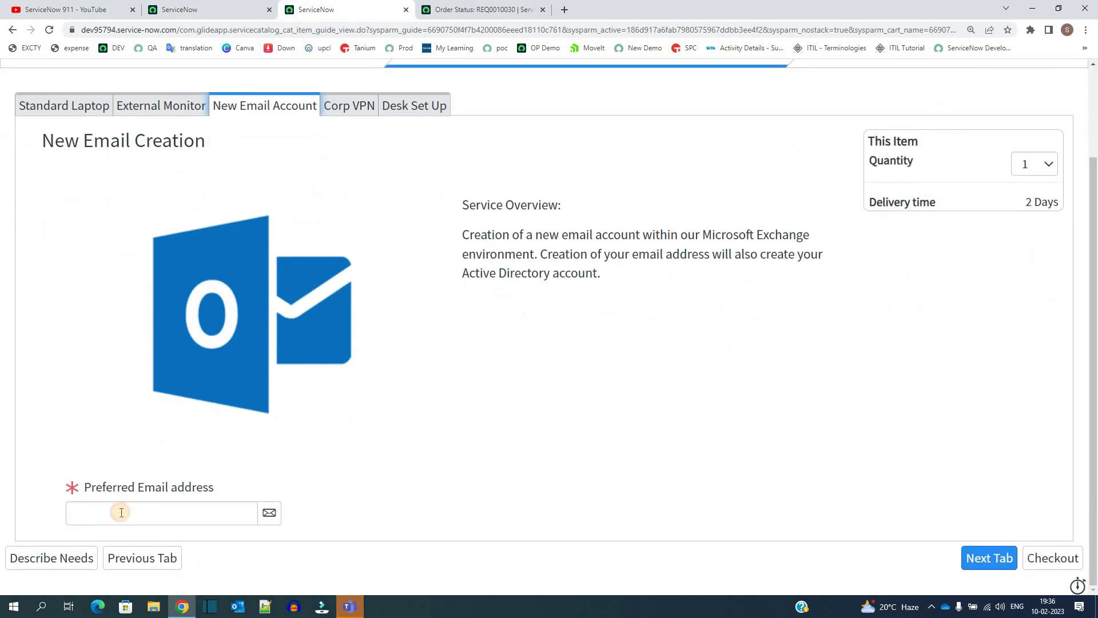
pyautogui.write('test@op.com')
pyautogui.click(413, 106)
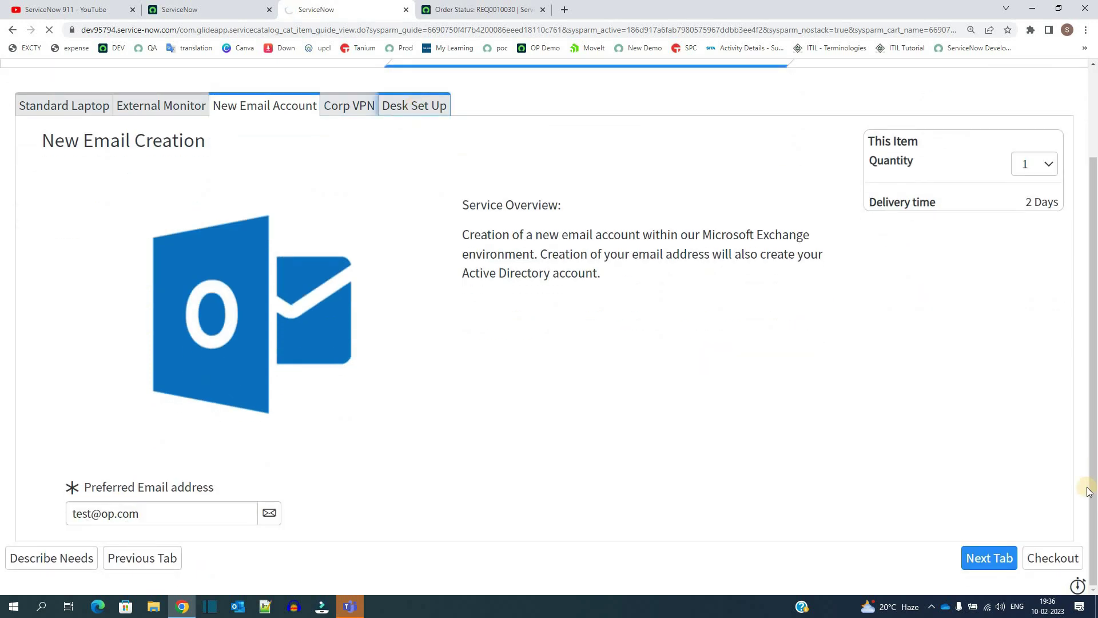
pyautogui.scroll(-3, 853, 493)
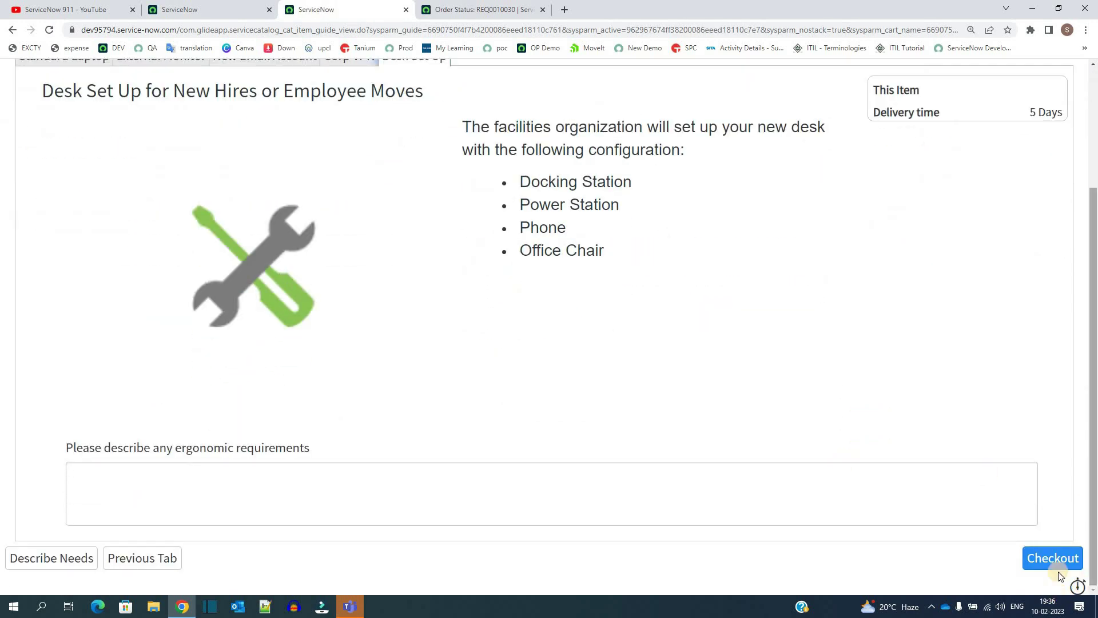
pyautogui.click(1058, 565)
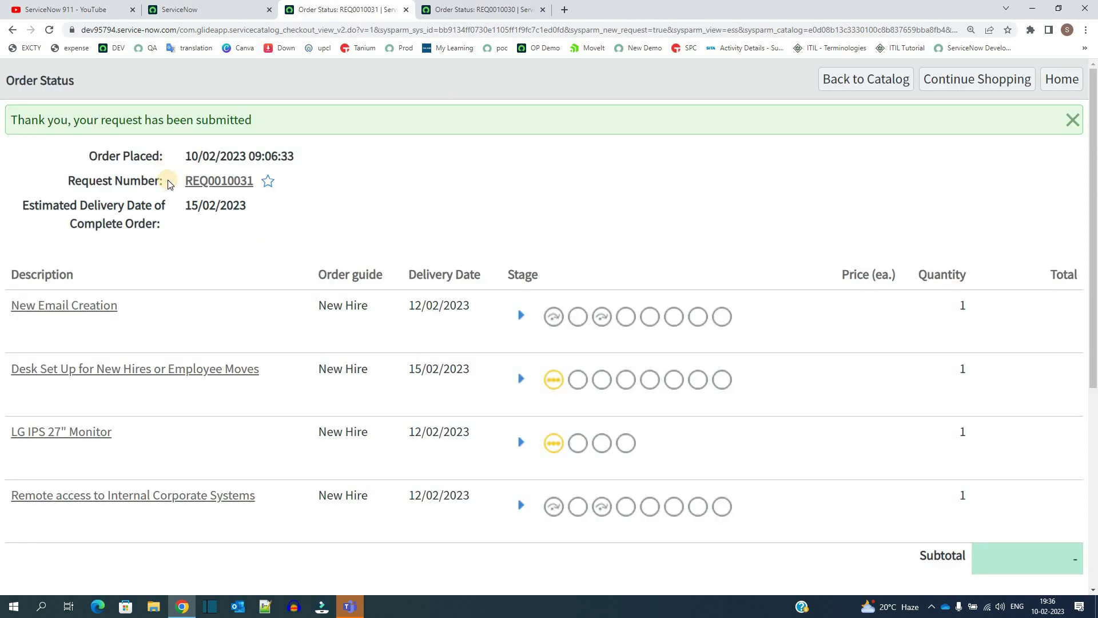
# Step: Compare submitted request REQ0010031 with the New Hire order guide record
pyautogui.doubleClick(252, 180)
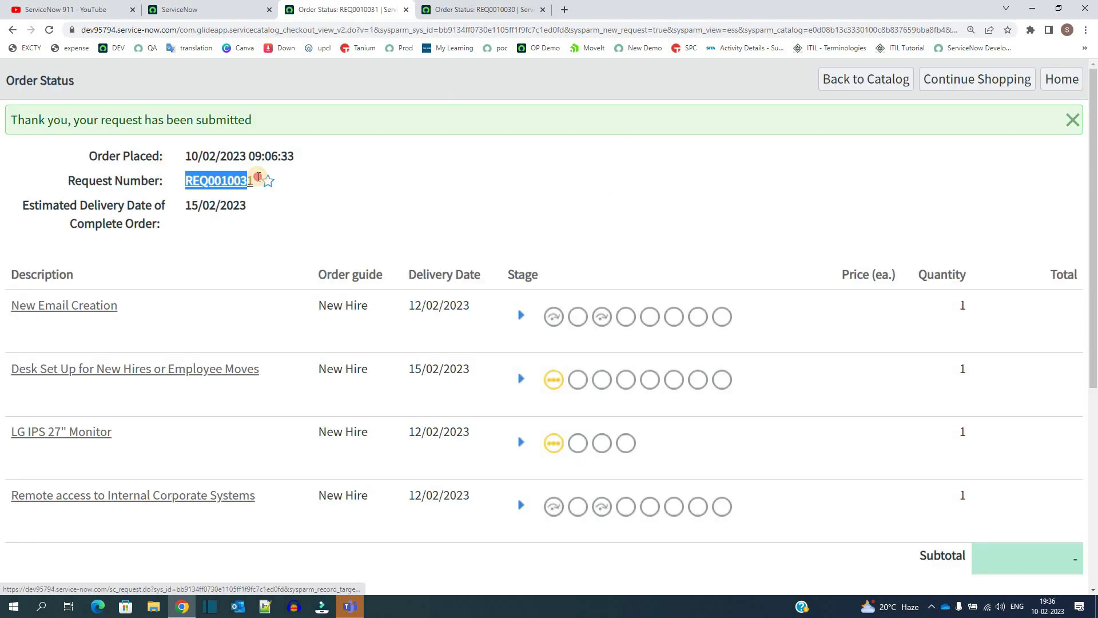
pyautogui.click(351, 177)
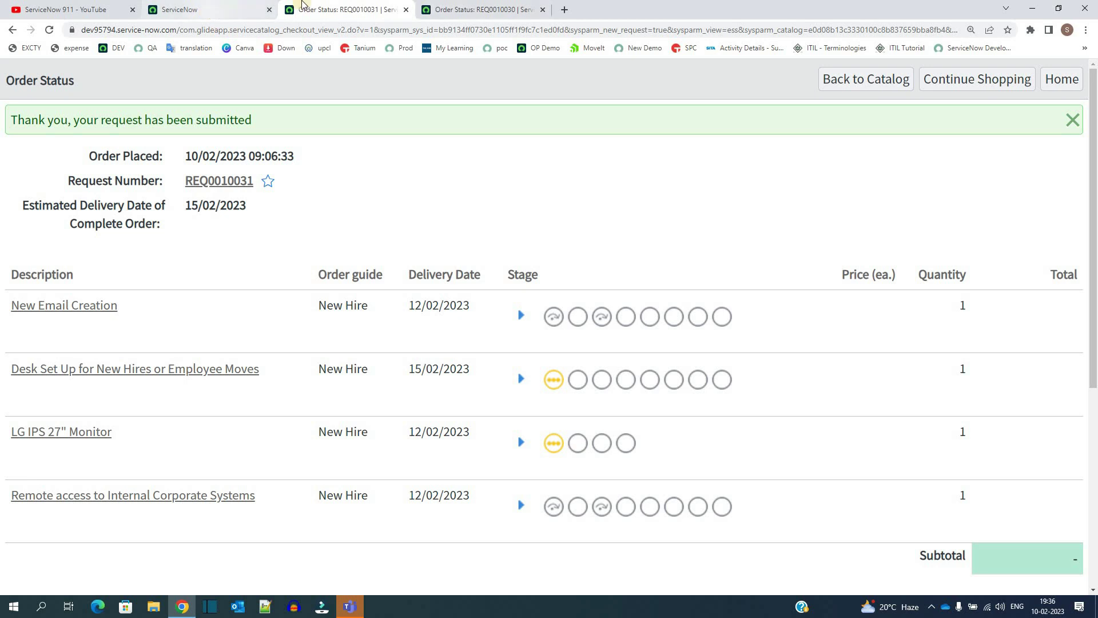
pyautogui.click(210, 12)
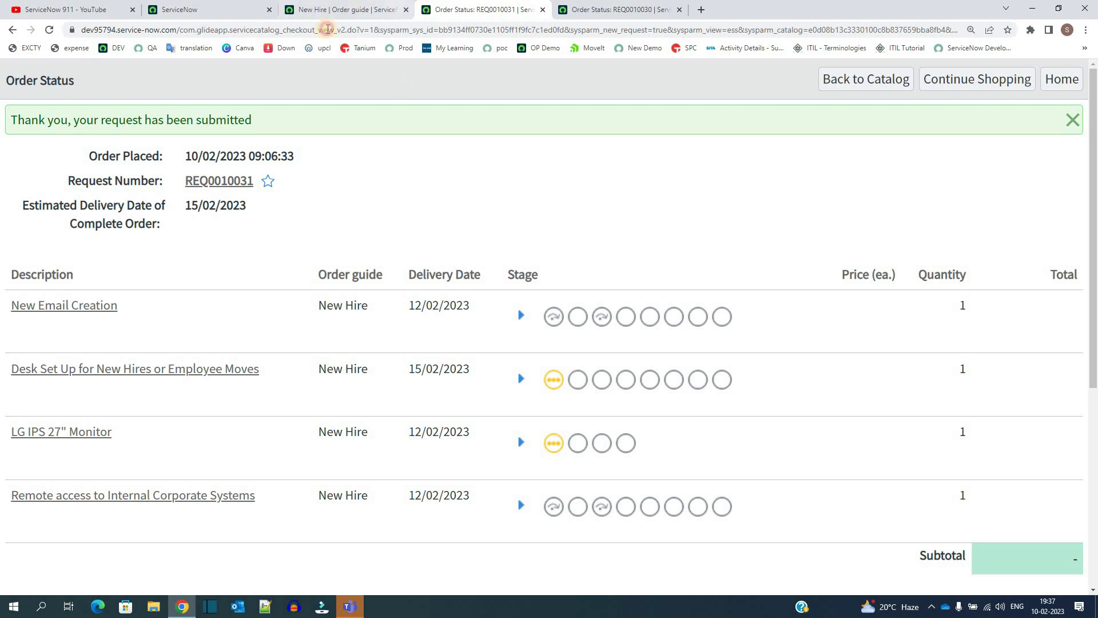
pyautogui.click(354, 8)
pyautogui.click(455, 10)
pyautogui.hotkey('ctrl', 'shift', 'Tab')
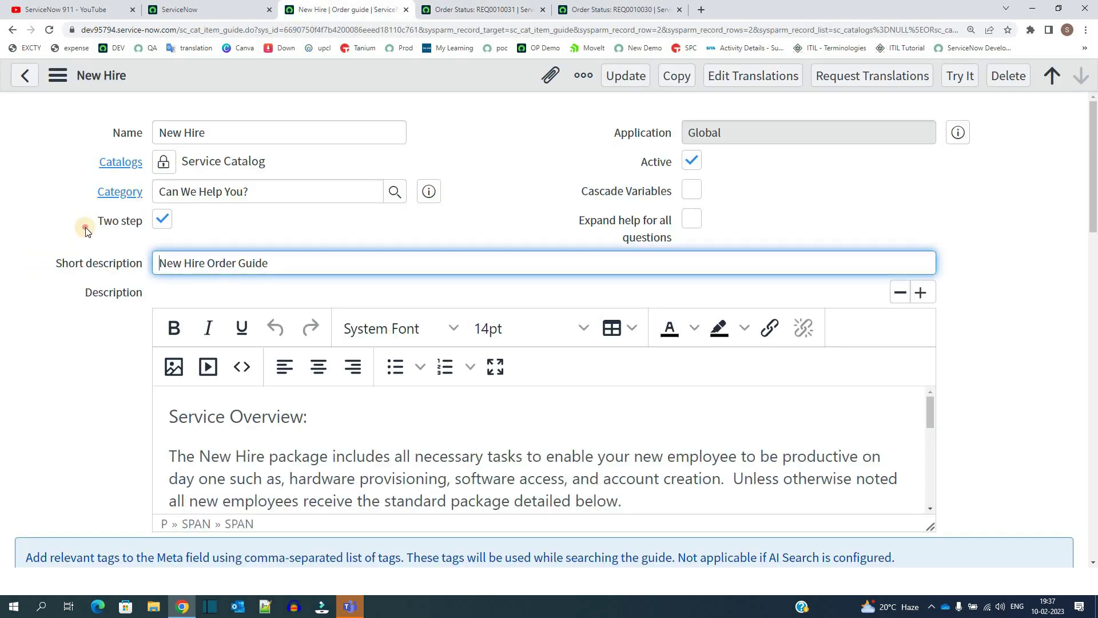
# Step: Point out the Two step setting and review the guide's Portal Settings and Related Links
pyautogui.click(153, 225)
pyautogui.click(467, 10)
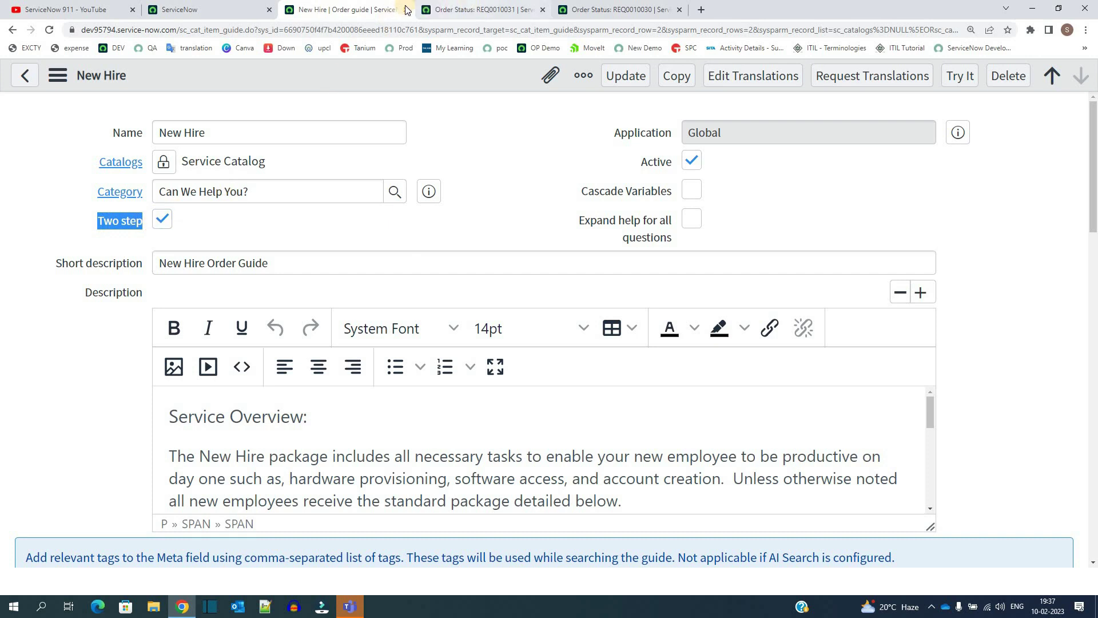
pyautogui.click(355, 6)
pyautogui.scroll(-10, 289, 416)
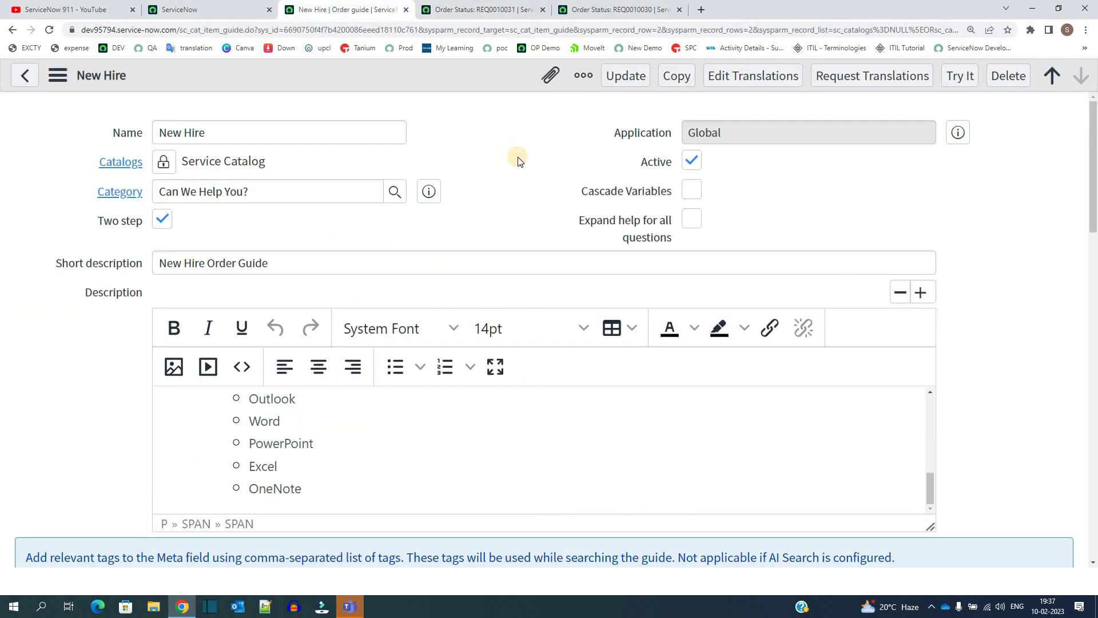
pyautogui.scroll(-7, 19, 368)
pyautogui.scroll(-7, 29, 375)
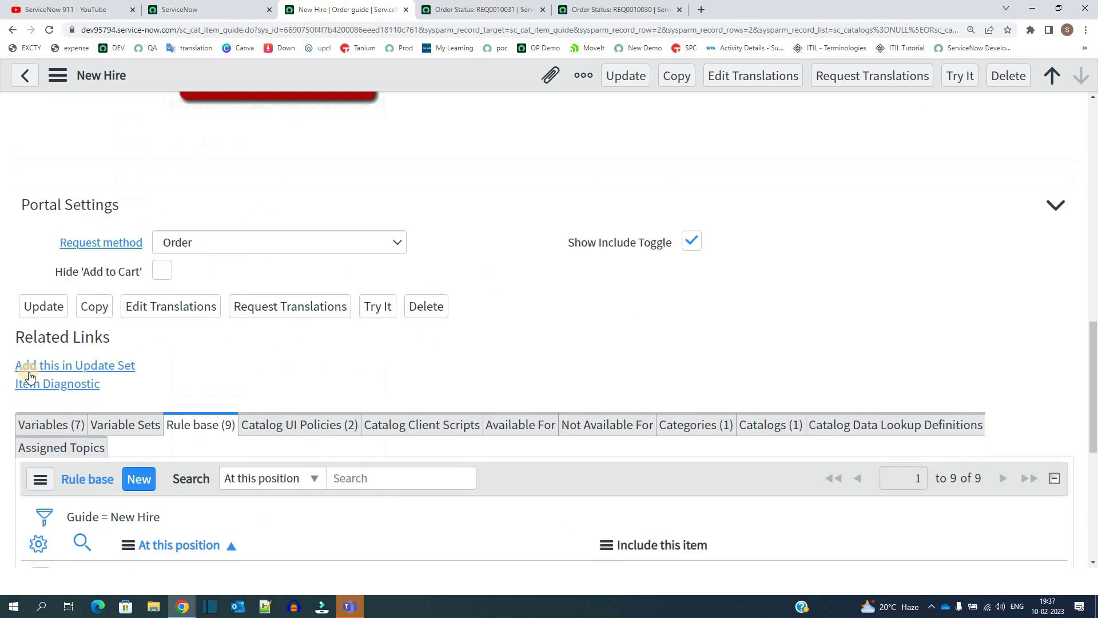